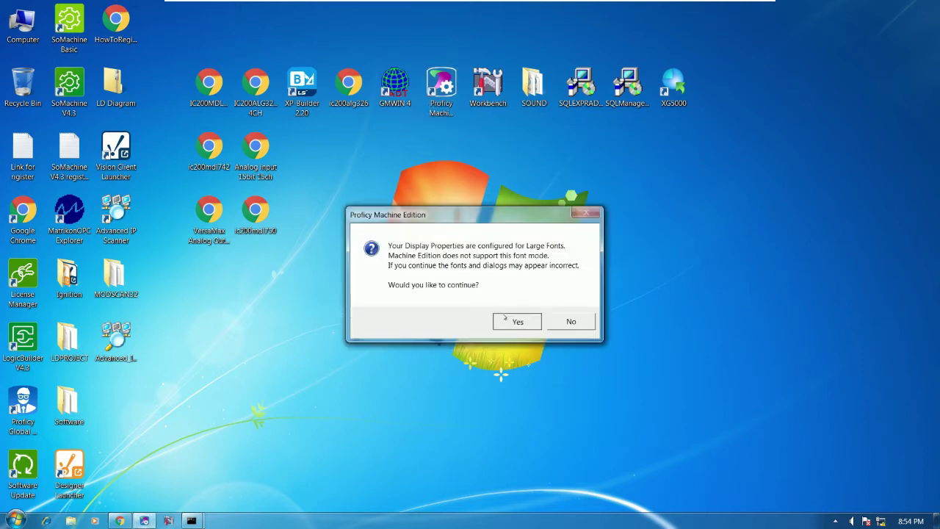
- Continue past the large-fonts warning, open the ADD_REMOTEIO project and expand the main rack of target VS1
{"action": "left_click", "coordinate": [504, 318]}
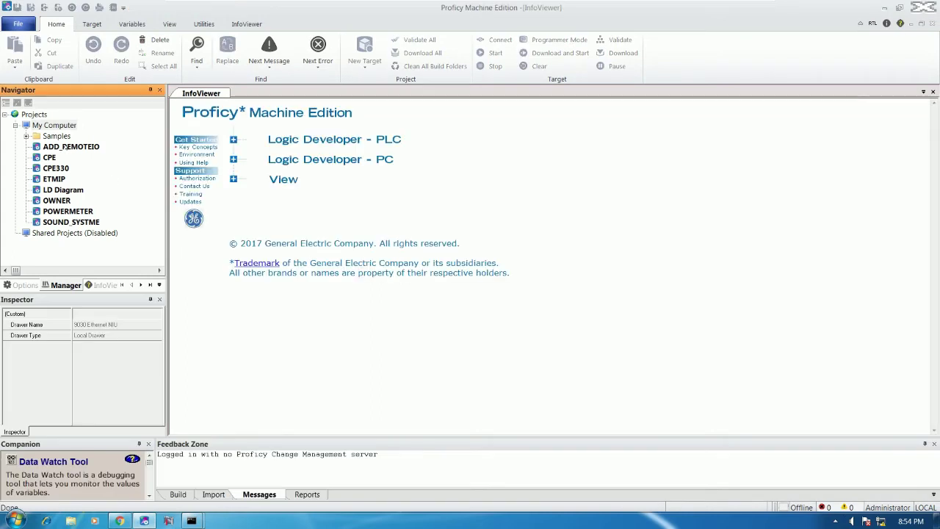
{"action": "left_click", "coordinate": [71, 148]}
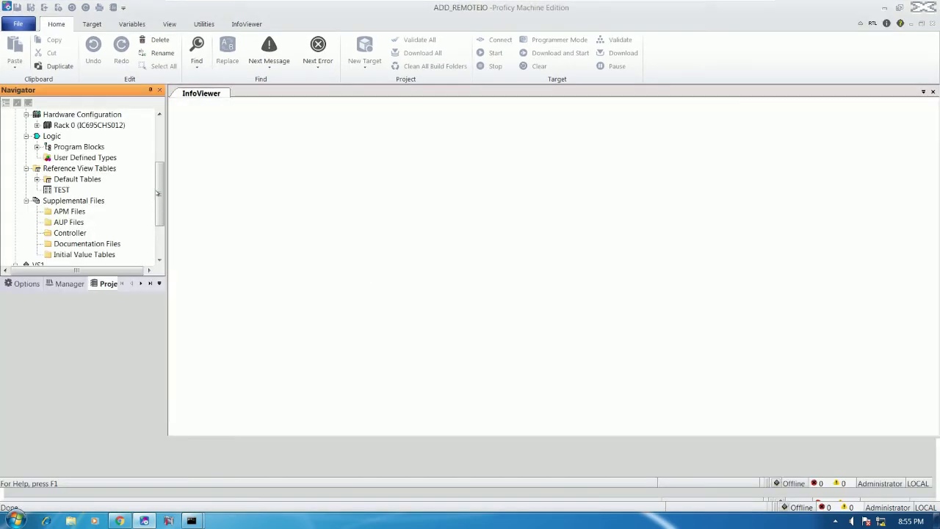
{"action": "left_click", "coordinate": [39, 201]}
{"action": "double_click", "coordinate": [45, 222]}
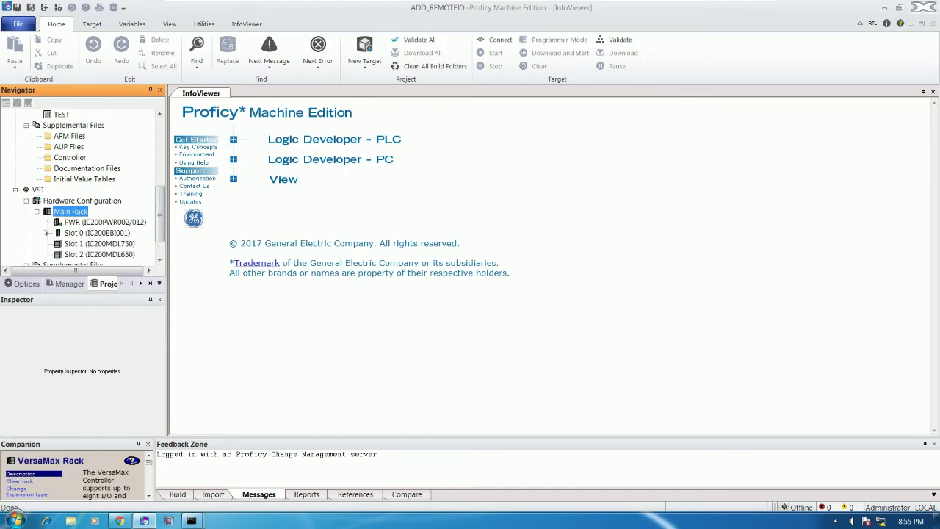
{"action": "scroll", "coordinate": [158, 245], "scroll_direction": "down", "scroll_amount": 1}
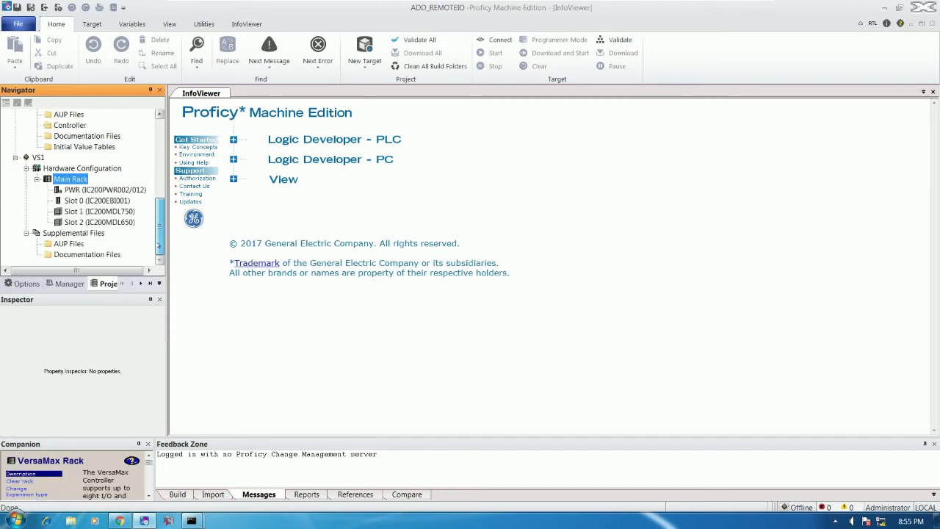
- Add an IC200CHS022 vertical box-style I/O carrier to the main rack of VS1
{"action": "left_click", "coordinate": [114, 222]}
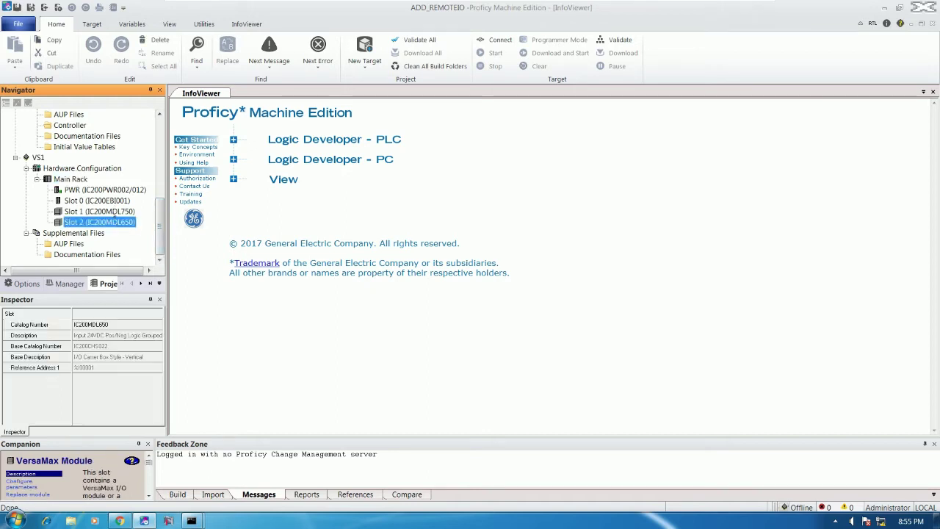
{"action": "left_click", "coordinate": [115, 211]}
{"action": "left_click", "coordinate": [116, 200]}
{"action": "right_click", "coordinate": [115, 200]}
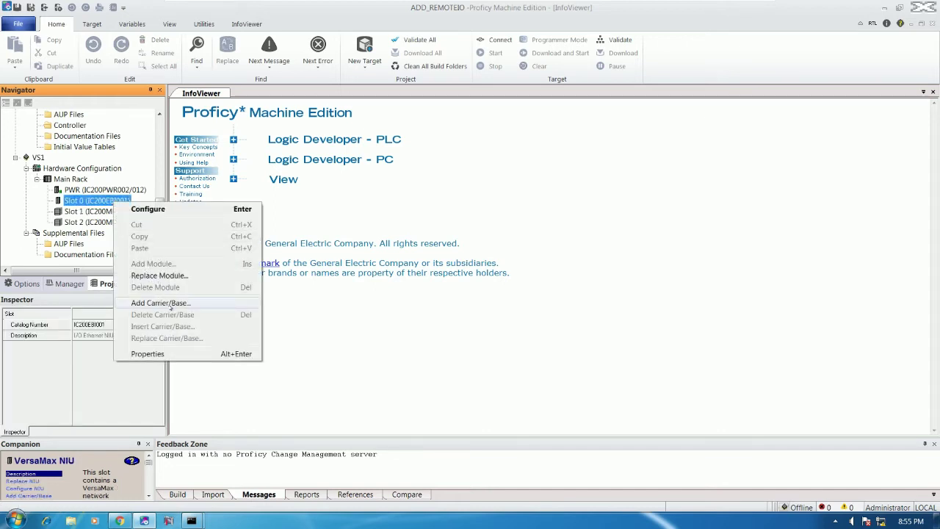
{"action": "left_click", "coordinate": [171, 305]}
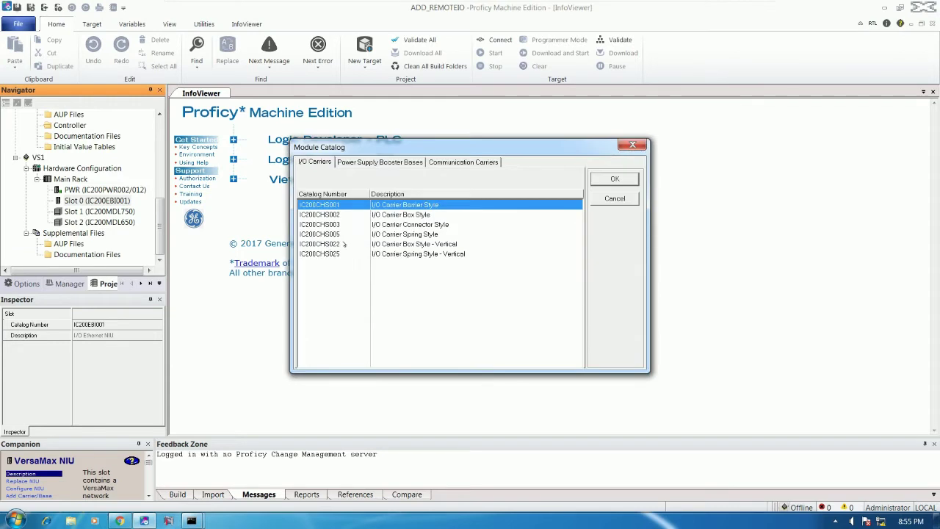
{"action": "left_click", "coordinate": [332, 245]}
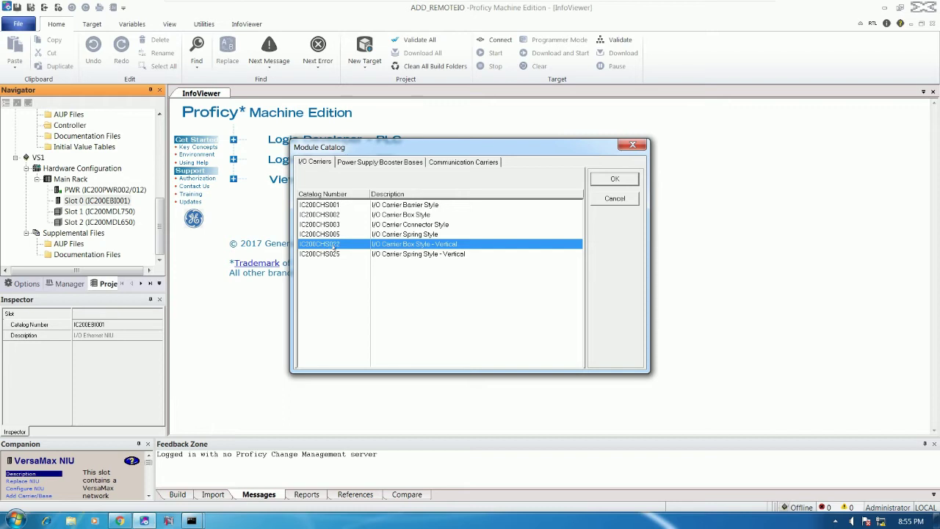
{"action": "double_click", "coordinate": [336, 250]}
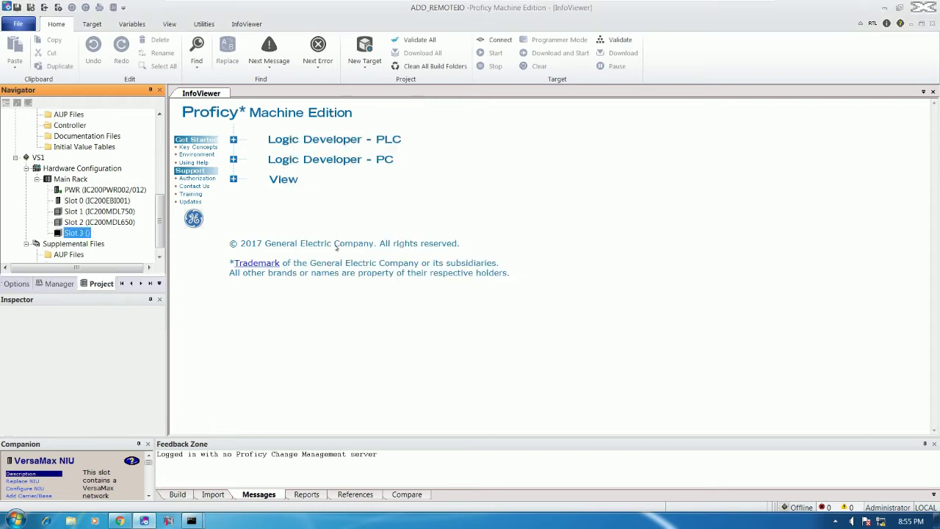
- Add the IC200ALG264 analog input module to empty slot 3, checking its part number against the hardware slide in PowerPoint
{"action": "left_click", "coordinate": [77, 233]}
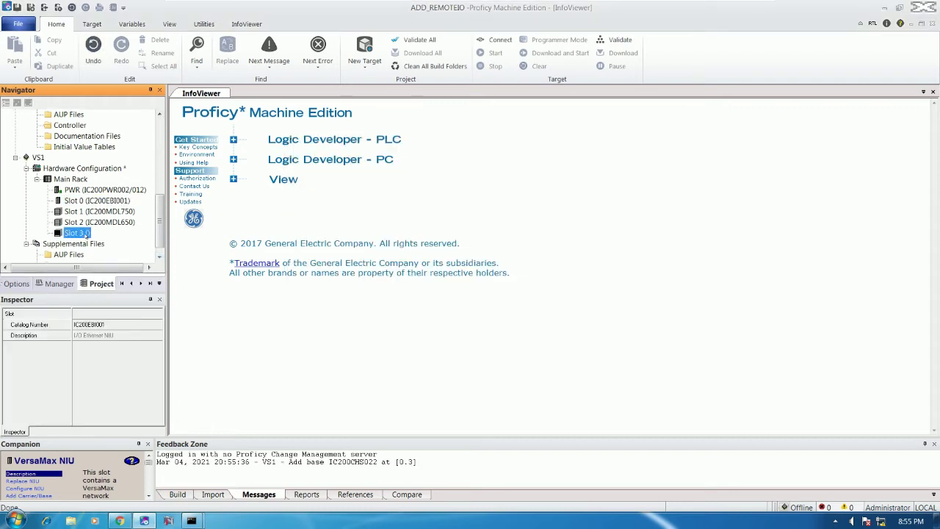
{"action": "right_click", "coordinate": [77, 233]}
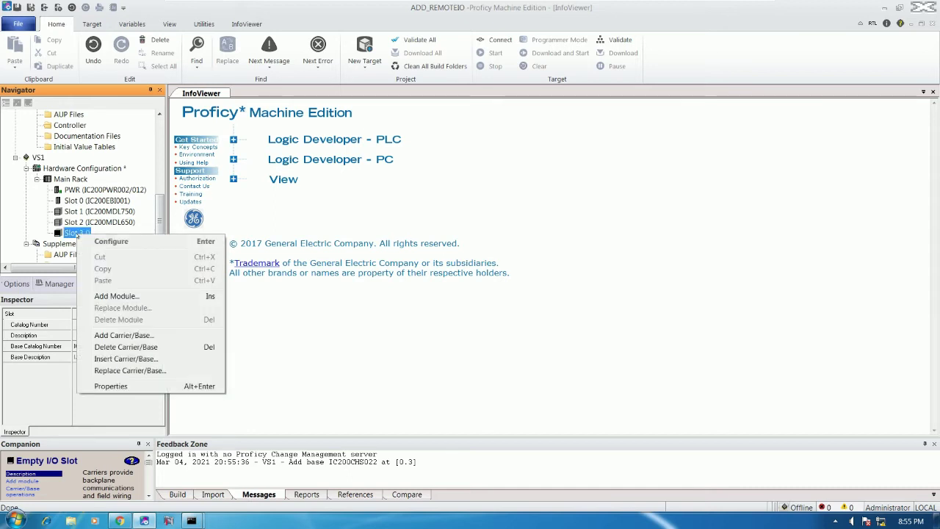
{"action": "left_click", "coordinate": [116, 296]}
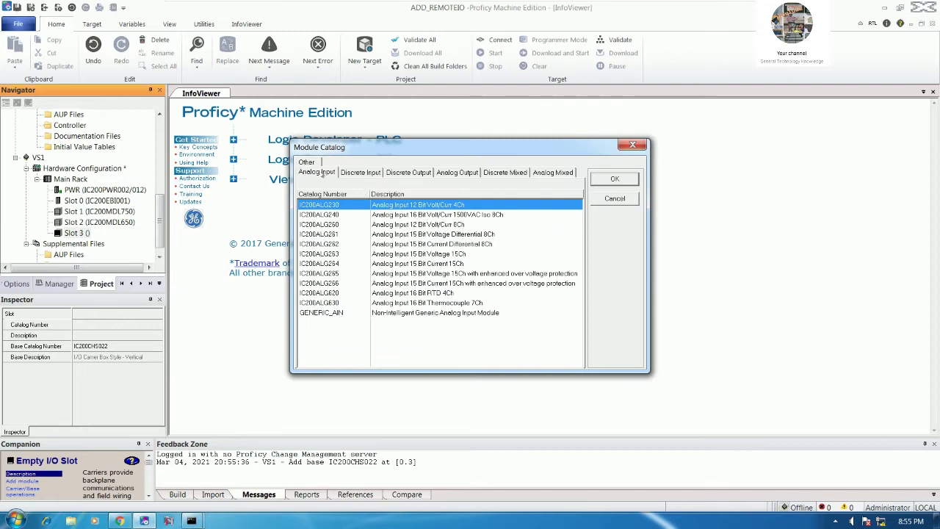
{"action": "left_click", "coordinate": [328, 264]}
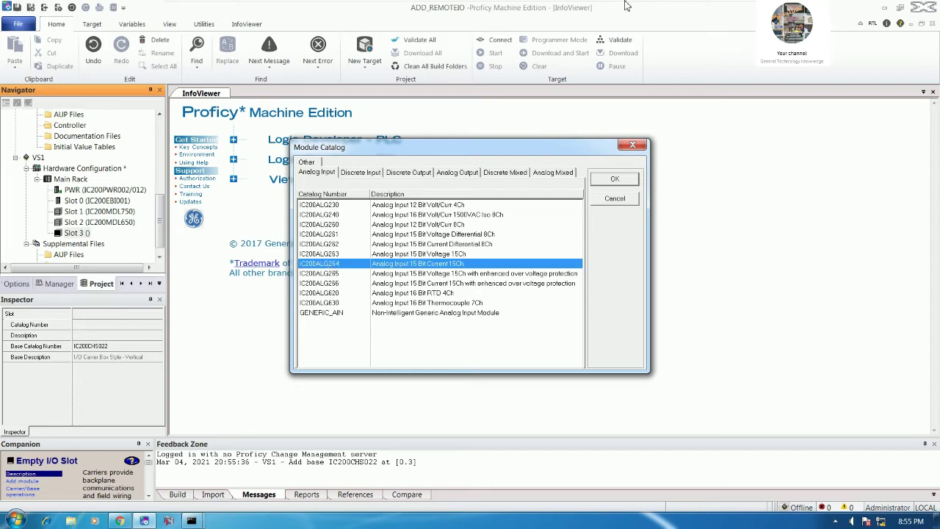
{"action": "left_click", "coordinate": [726, 10]}
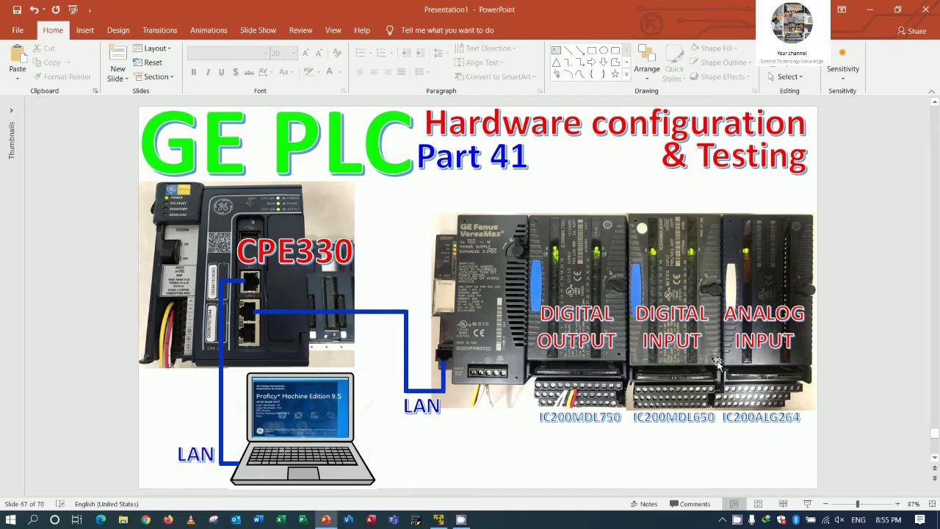
{"action": "left_click", "coordinate": [773, 425]}
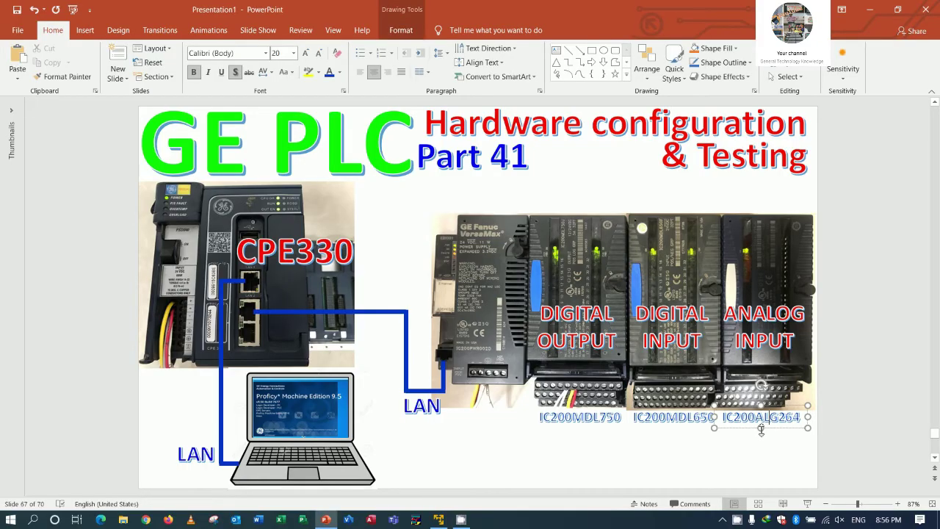
{"action": "left_click", "coordinate": [670, 452]}
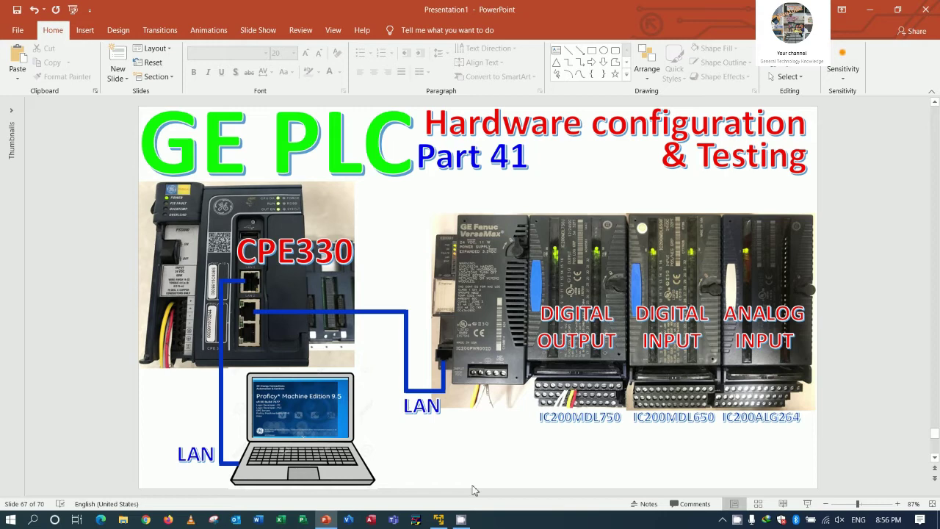
{"action": "left_click", "coordinate": [439, 519]}
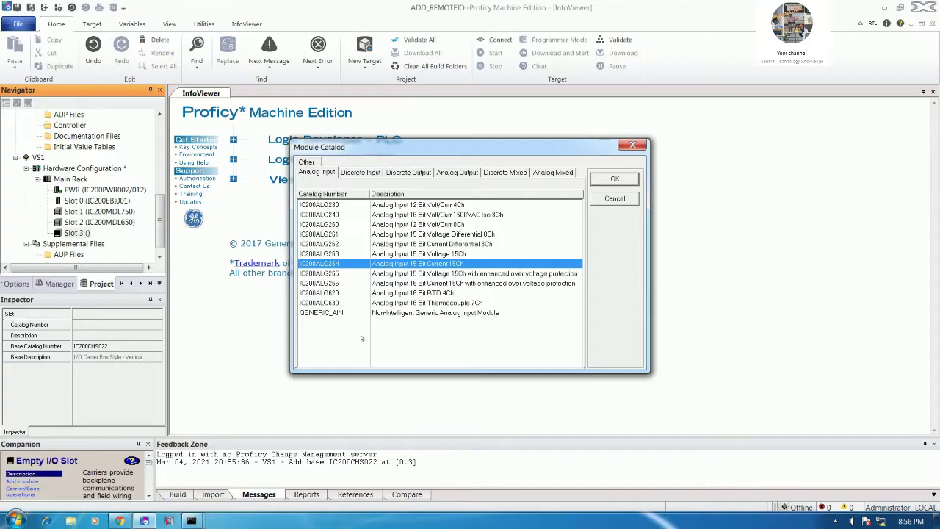
{"action": "double_click", "coordinate": [337, 266]}
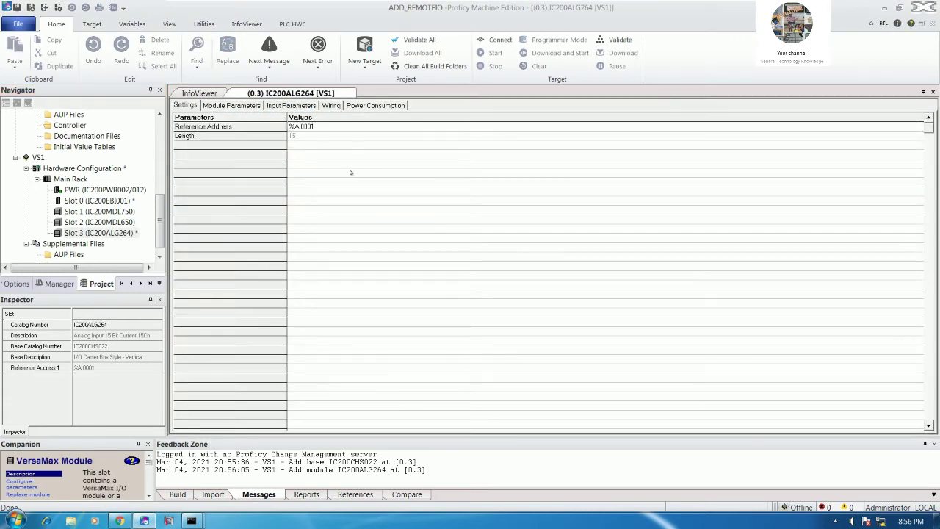
- Set the operation mode of the IC200ALG264 module to Current (4 - 20mA)
{"action": "left_click", "coordinate": [228, 107]}
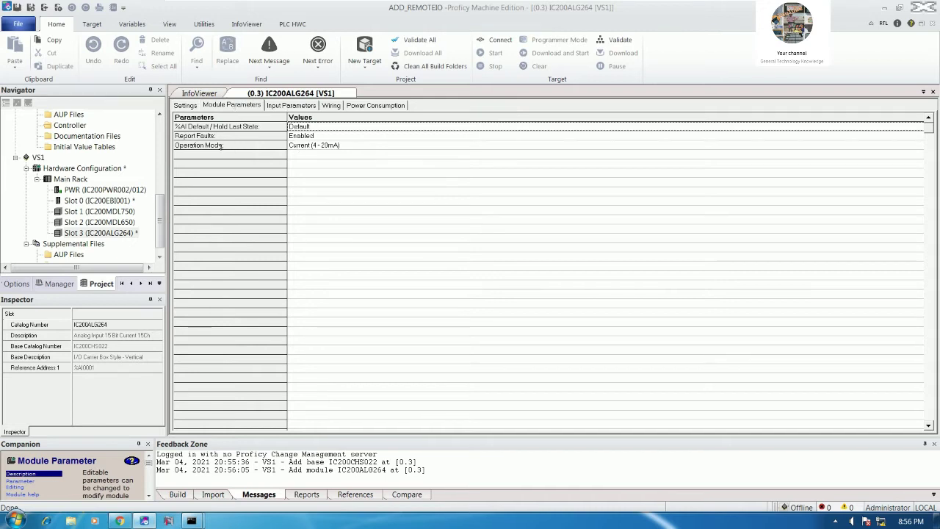
{"action": "left_click", "coordinate": [315, 145]}
{"action": "double_click", "coordinate": [315, 145]}
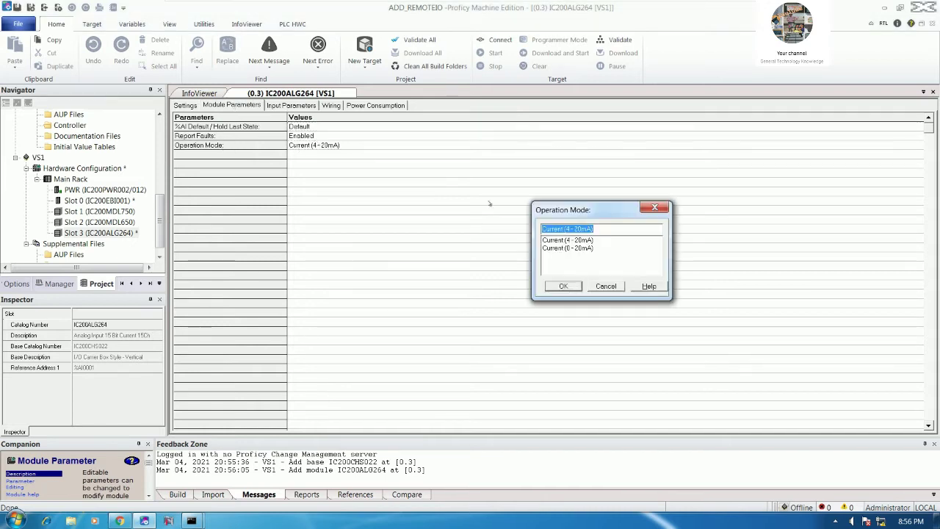
{"action": "left_click", "coordinate": [571, 240]}
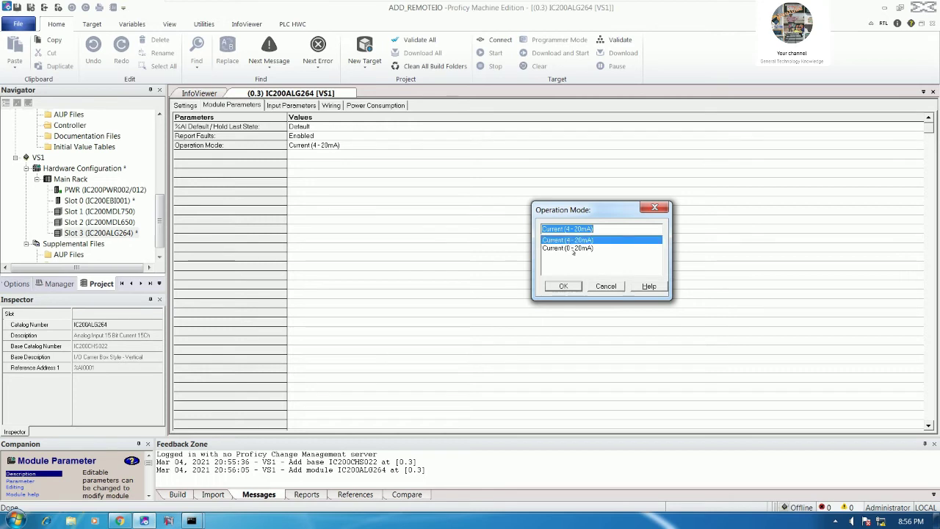
{"action": "left_click", "coordinate": [567, 248]}
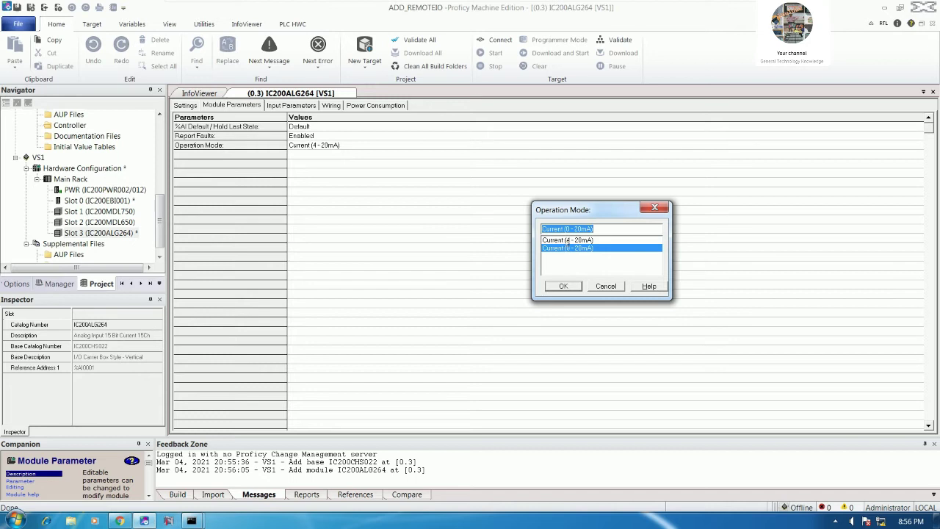
{"action": "left_click", "coordinate": [569, 240]}
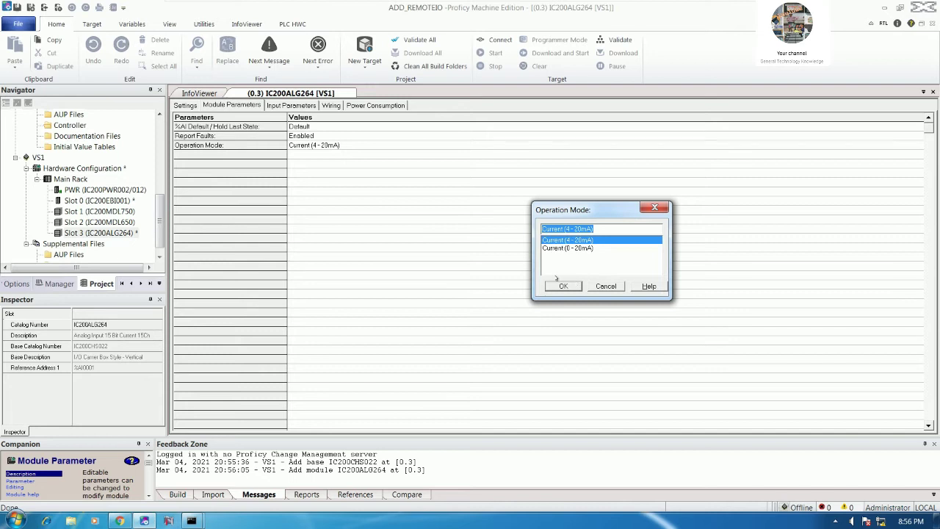
{"action": "left_click", "coordinate": [561, 286]}
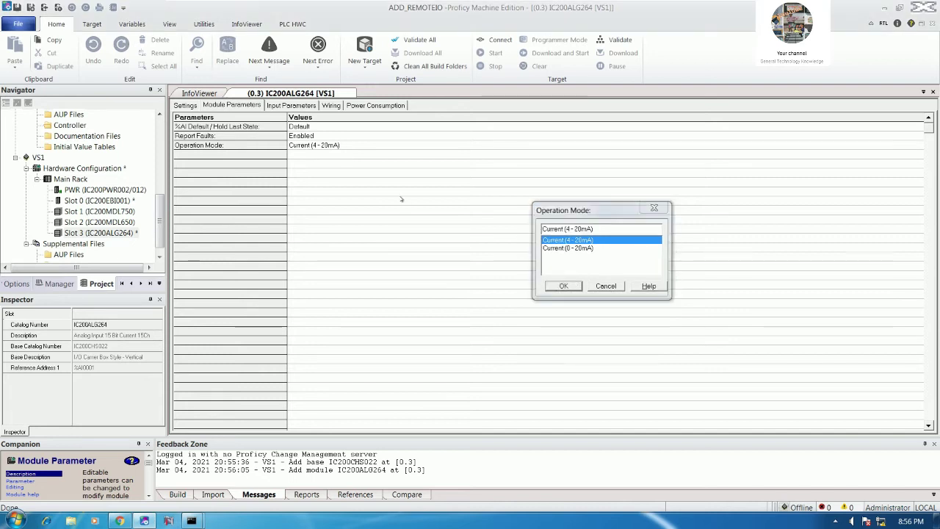
- Review the input parameters, wiring, power consumption, module parameters and reference address settings of the IC200ALG264 module
{"action": "left_click", "coordinate": [291, 105]}
{"action": "left_click", "coordinate": [331, 105]}
{"action": "left_click", "coordinate": [362, 106]}
{"action": "left_click", "coordinate": [291, 105]}
{"action": "left_click", "coordinate": [232, 106]}
{"action": "left_click", "coordinate": [185, 105]}
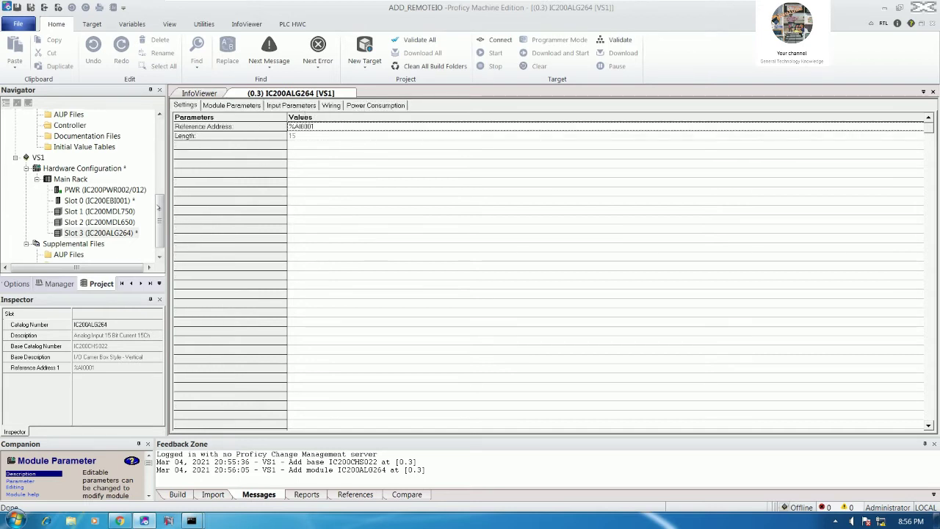
{"action": "left_click_drag", "start_coordinate": [160, 213], "coordinate": [161, 210]}
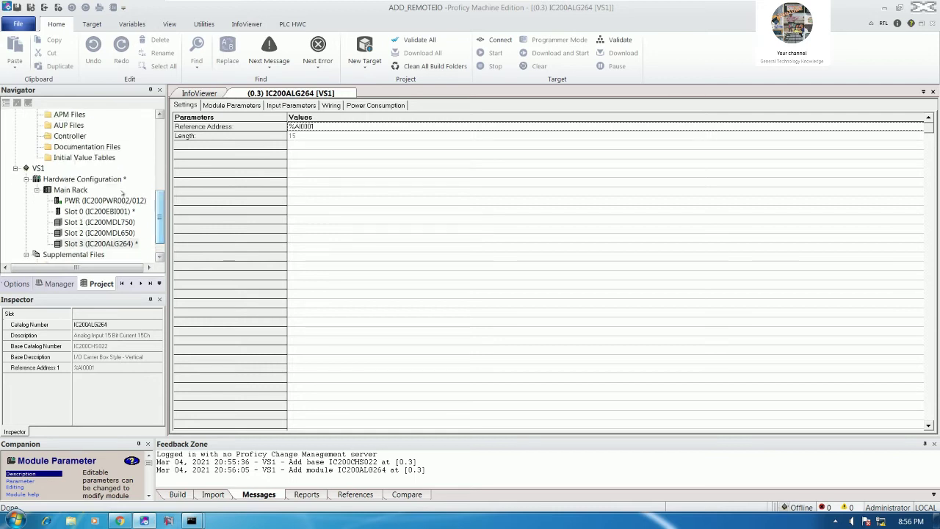
{"action": "right_click", "coordinate": [38, 169]}
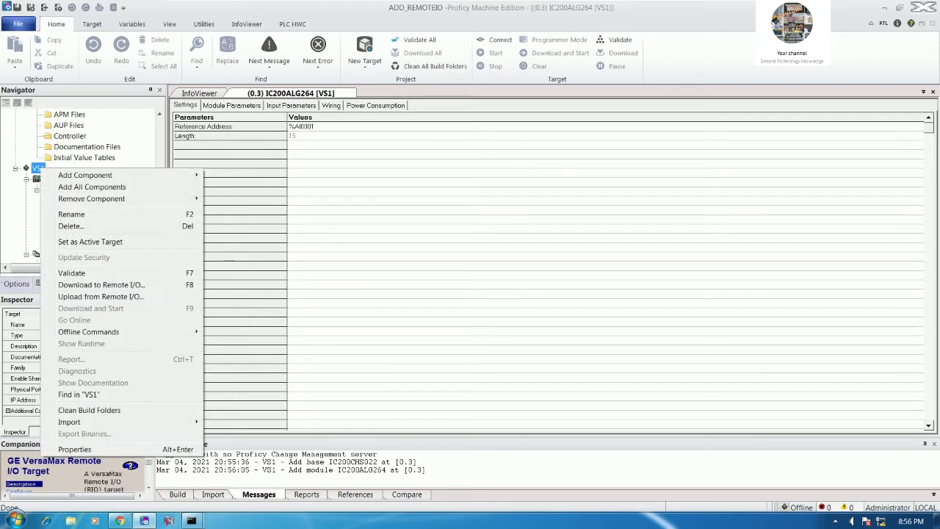
{"action": "left_click", "coordinate": [352, 167]}
{"action": "left_click", "coordinate": [330, 128]}
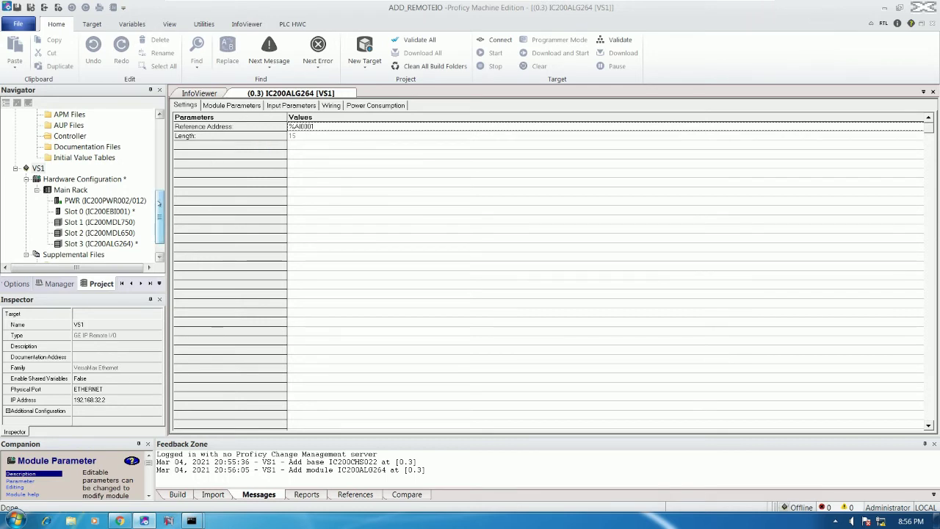
- Save the project's hardware configuration and make VS1 the active target
{"action": "scroll", "coordinate": [160, 206], "scroll_direction": "down", "scroll_amount": 1}
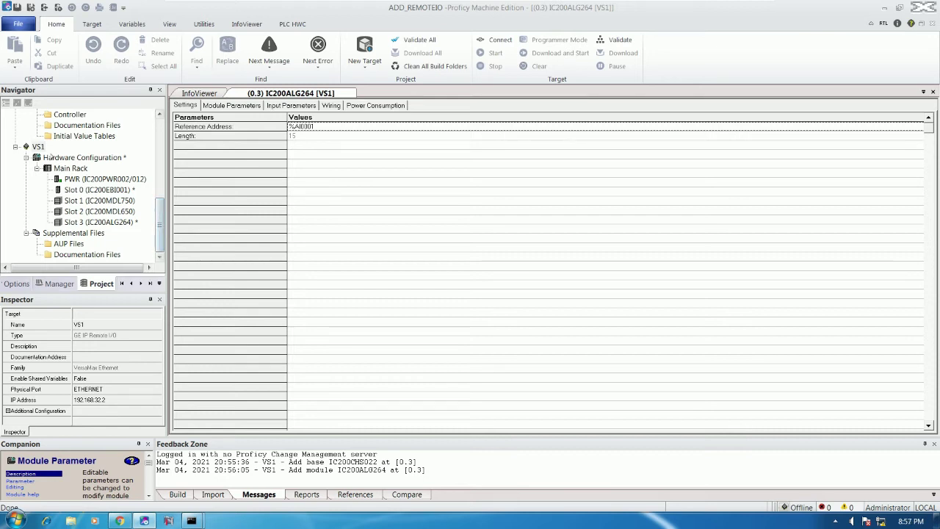
{"action": "left_click", "coordinate": [19, 7]}
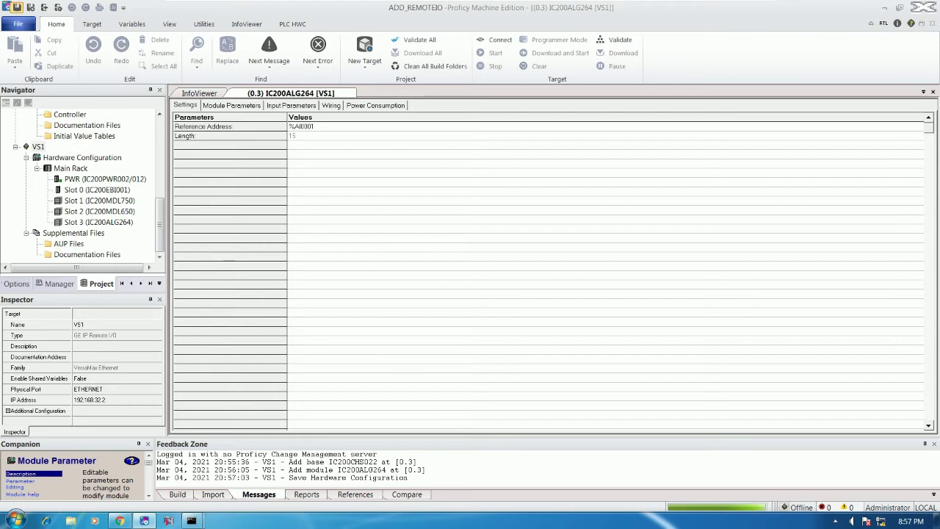
{"action": "right_click", "coordinate": [38, 147]}
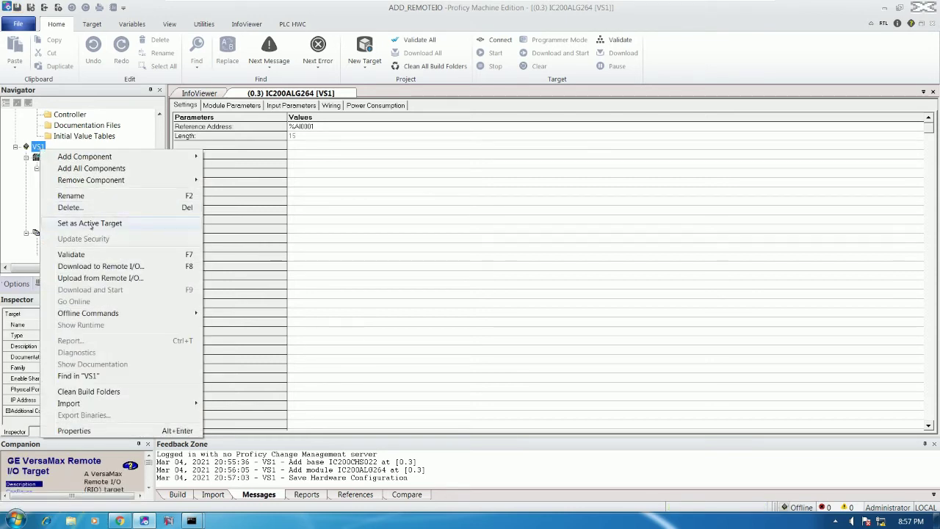
{"action": "left_click", "coordinate": [91, 224]}
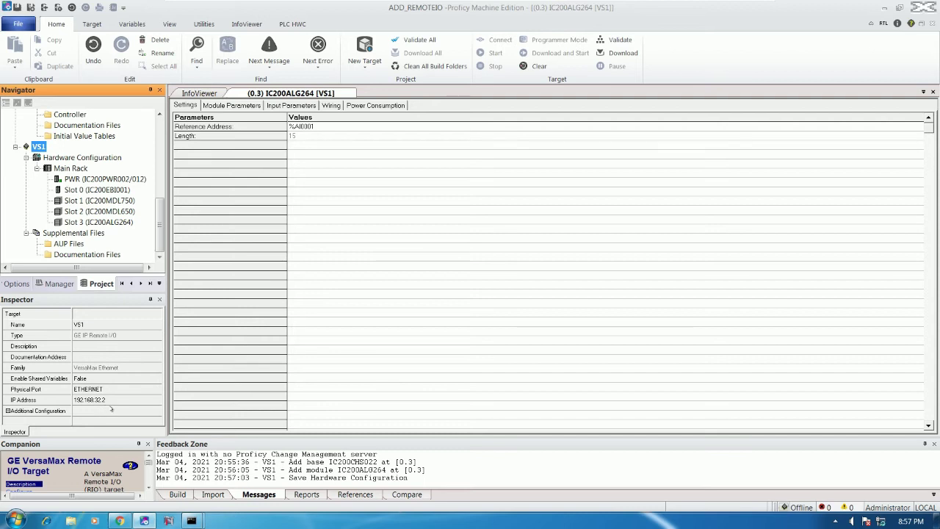
- Open a Windows command prompt and ping the remote I/O unit at 192.168.32.2
{"action": "key", "text": "super+r"}
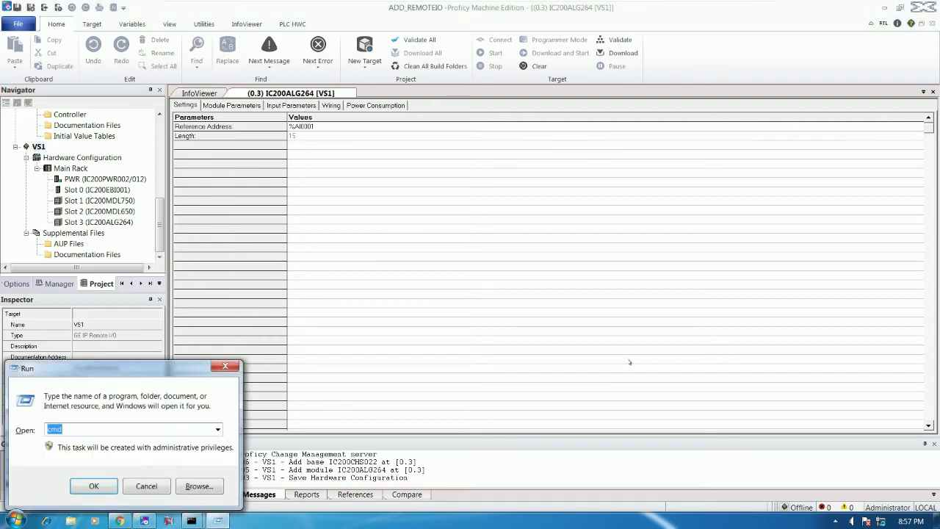
{"action": "key", "text": "Return"}
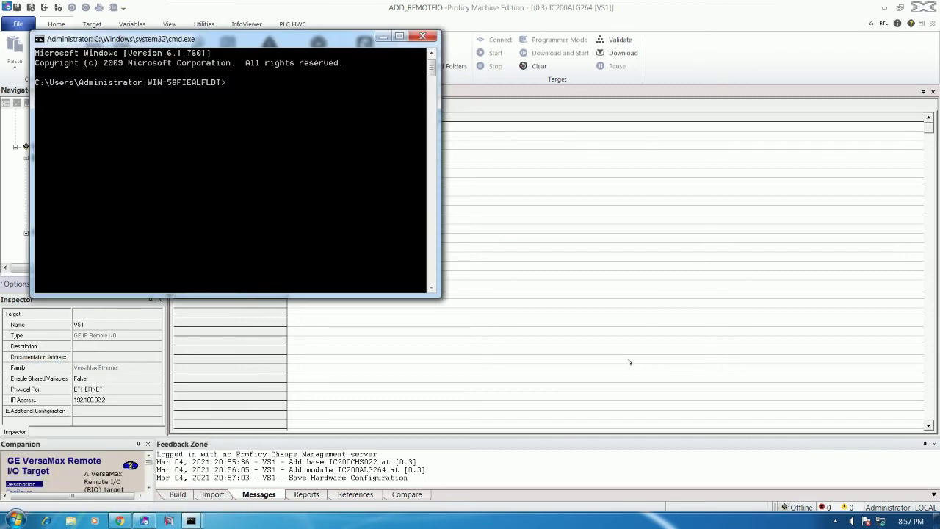
{"action": "type", "text": "PING 192.168.32.2"}
{"action": "key", "text": "Return"}
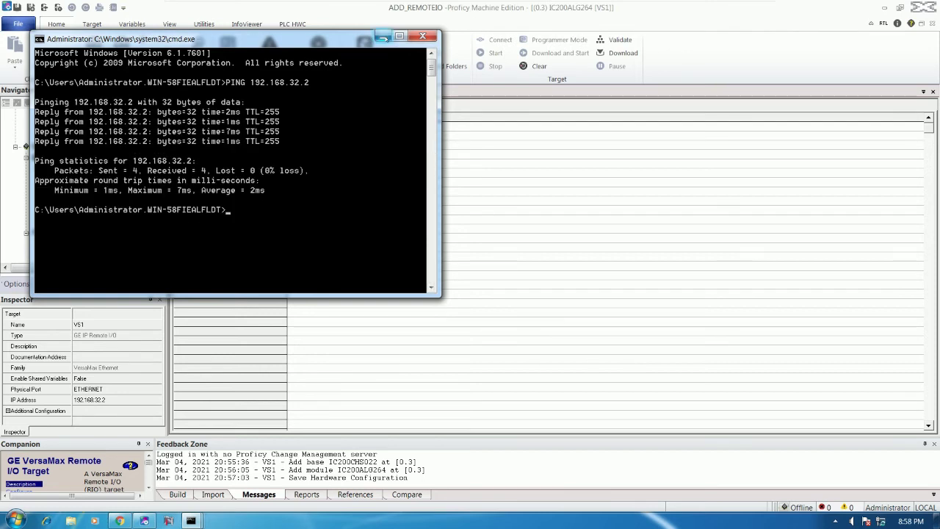
- Put the command prompt window away and validate the VS1 target
{"action": "left_click_drag", "start_coordinate": [334, 42], "coordinate": [540, 153]}
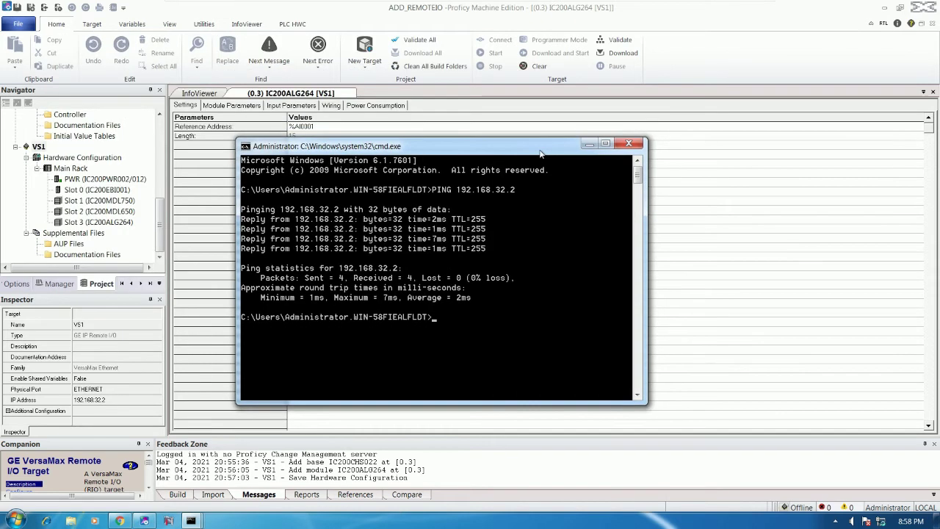
{"action": "left_click", "coordinate": [589, 144]}
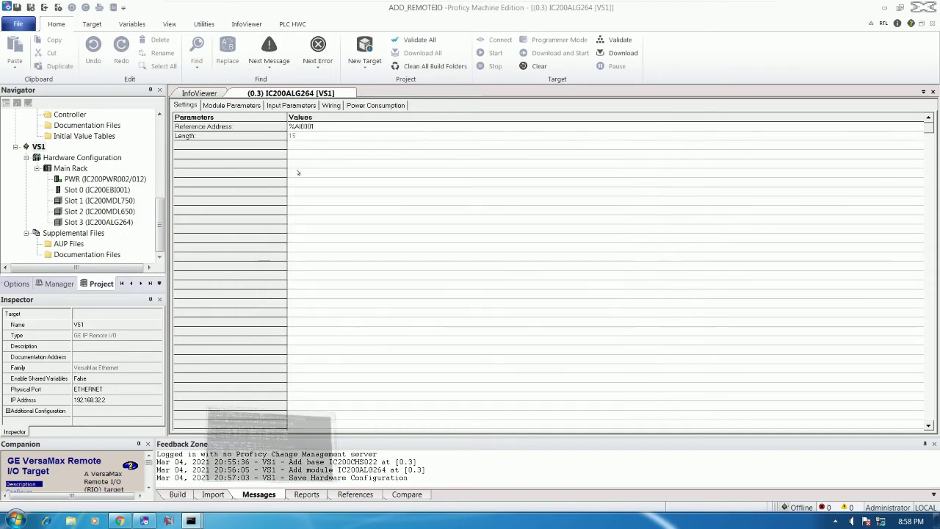
{"action": "right_click", "coordinate": [37, 147]}
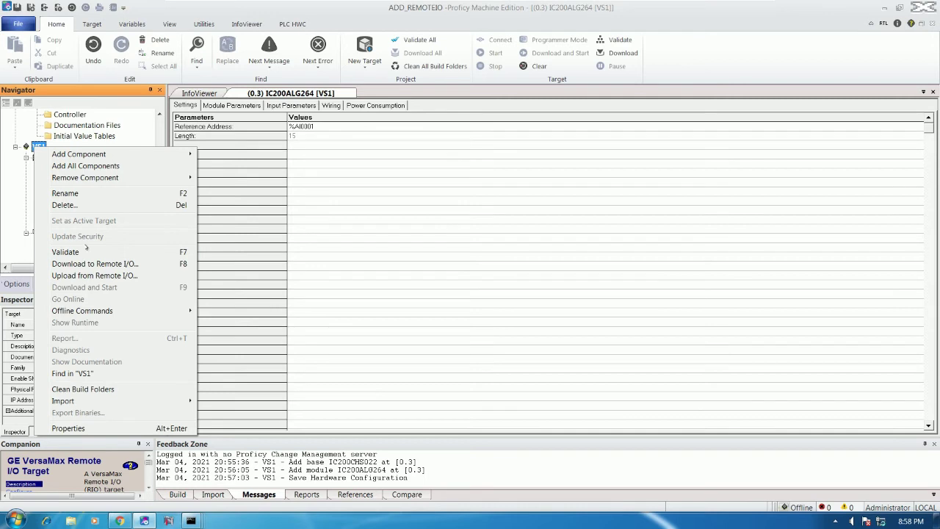
{"action": "left_click", "coordinate": [86, 252]}
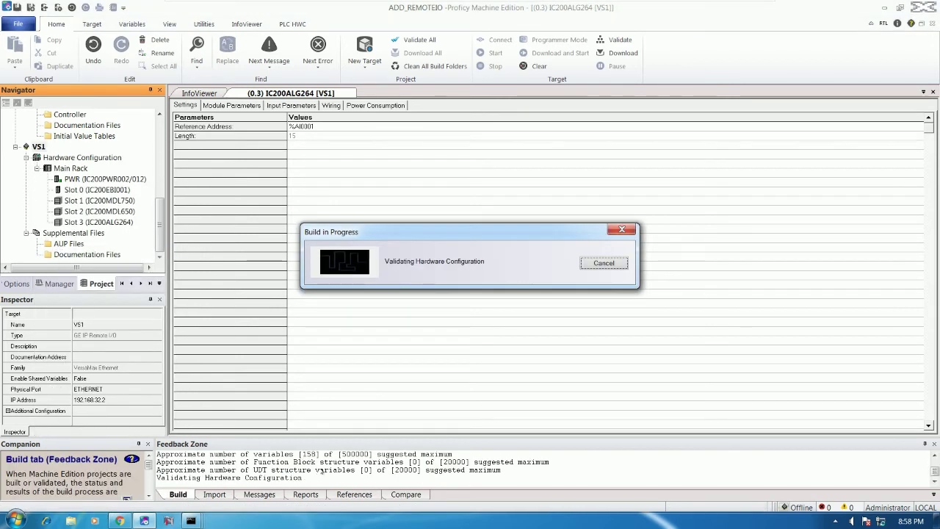
{"action": "left_click", "coordinate": [291, 471]}
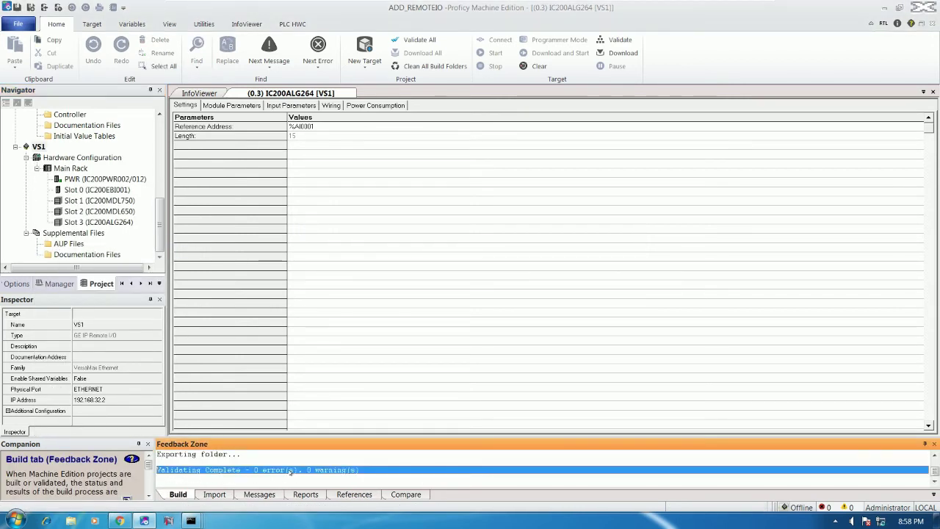
- Download the VS1 hardware configuration to the remote I/O unit and check the download report
{"action": "right_click", "coordinate": [42, 148]}
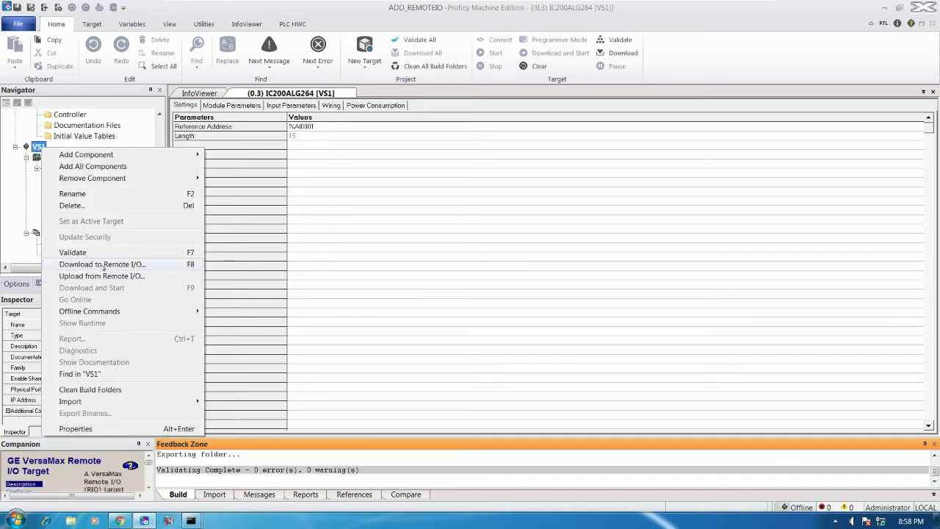
{"action": "left_click", "coordinate": [102, 264]}
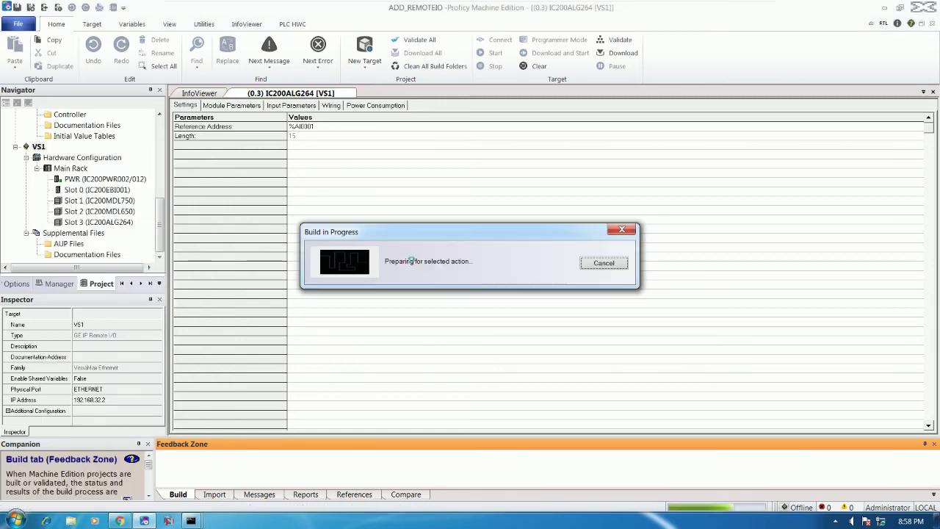
{"action": "left_click", "coordinate": [408, 346]}
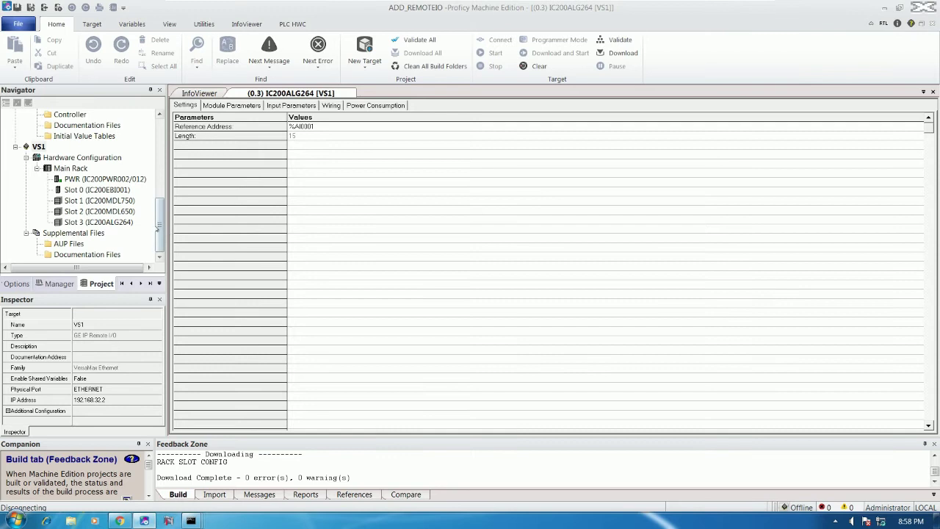
{"action": "left_click", "coordinate": [244, 478]}
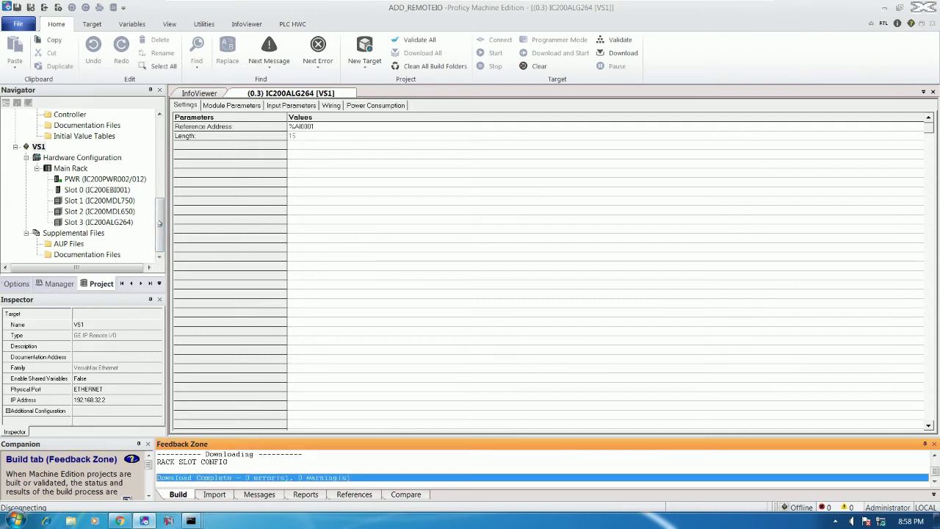
- Set the CPE_IO controller as the active target
{"action": "left_click_drag", "start_coordinate": [160, 219], "coordinate": [160, 135]}
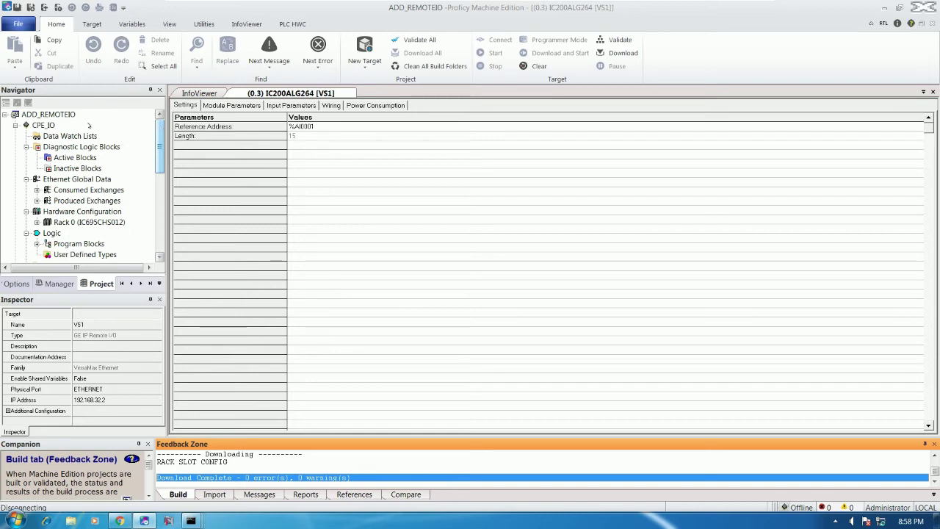
{"action": "right_click", "coordinate": [43, 126]}
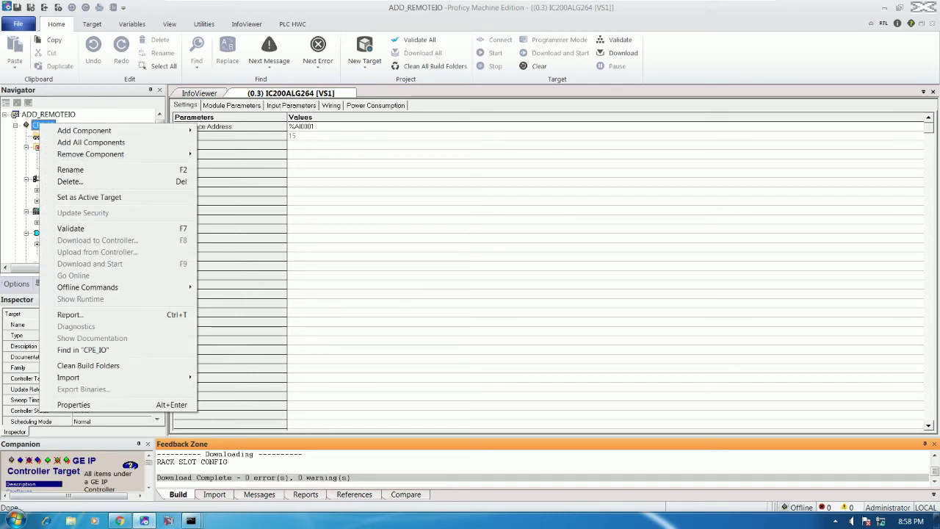
{"action": "left_click", "coordinate": [74, 197]}
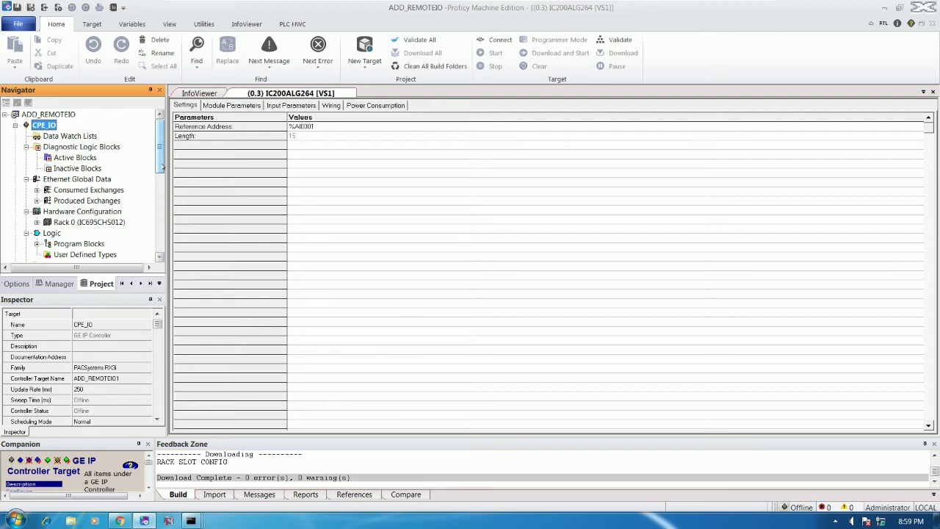
- Examine the consumed exchange VS1_CON and the produced exchange VS1_PRO in the Ethernet Global Data of CPE_IO
{"action": "left_click", "coordinate": [87, 189]}
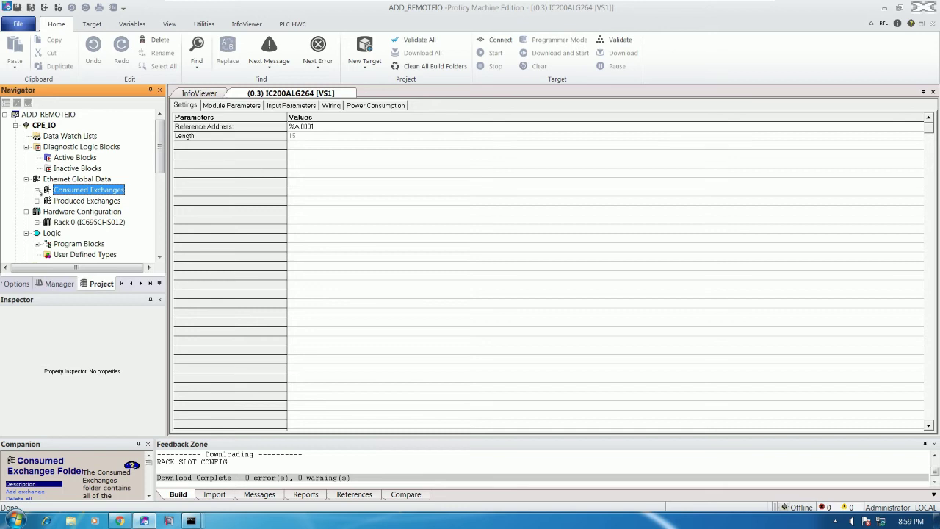
{"action": "left_click", "coordinate": [37, 190]}
{"action": "left_click", "coordinate": [76, 201]}
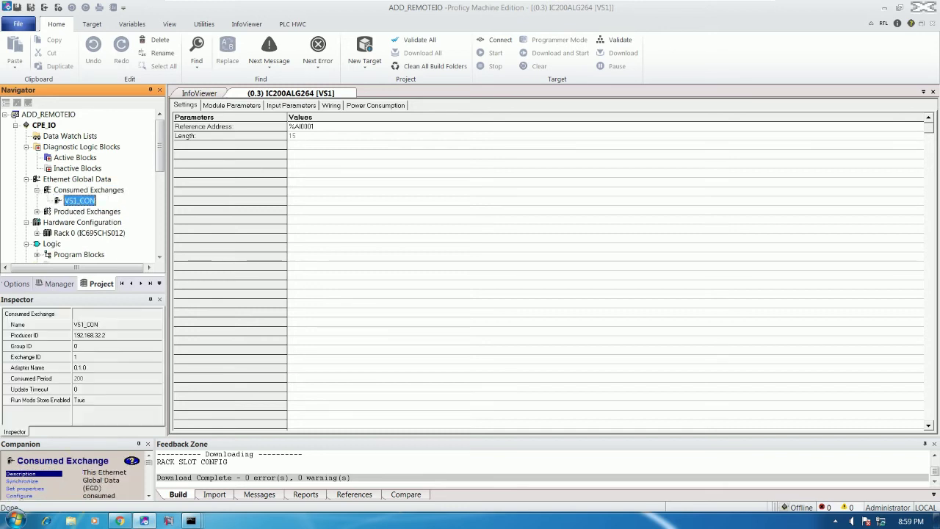
{"action": "key", "text": "Up"}
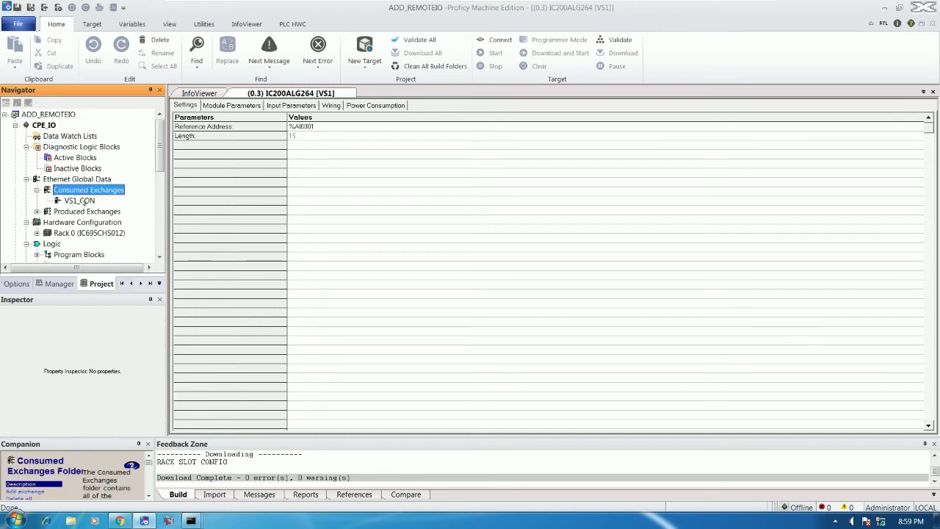
{"action": "left_click", "coordinate": [79, 200]}
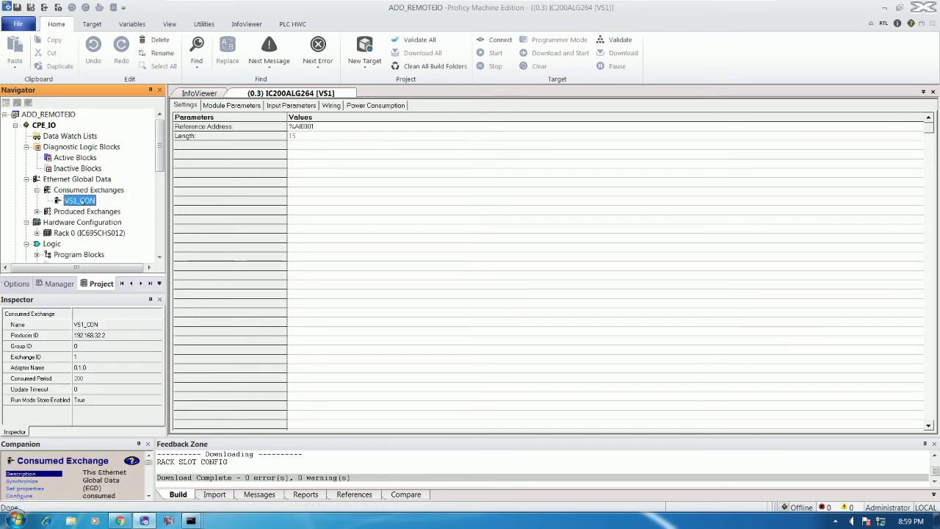
{"action": "double_click", "coordinate": [73, 212]}
{"action": "left_click", "coordinate": [66, 220]}
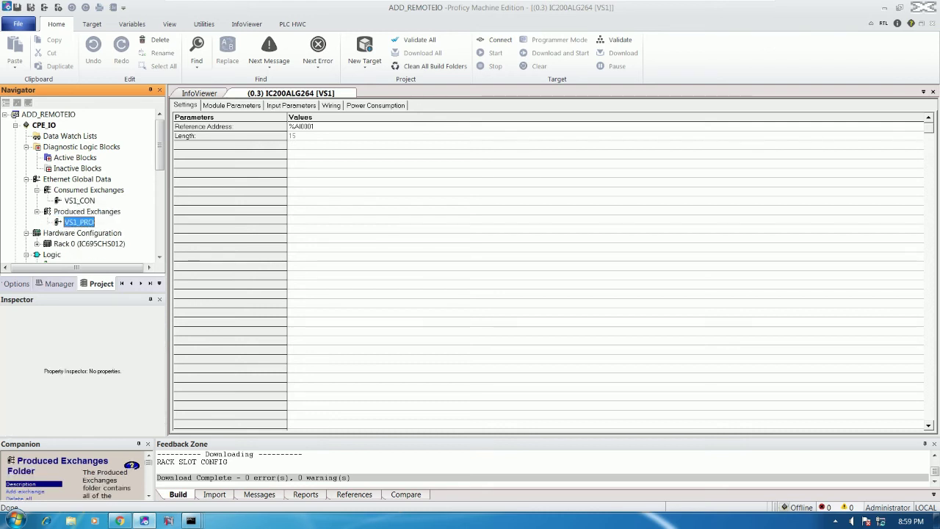
{"action": "left_click", "coordinate": [76, 212]}
{"action": "left_click", "coordinate": [79, 222]}
{"action": "left_click", "coordinate": [75, 211]}
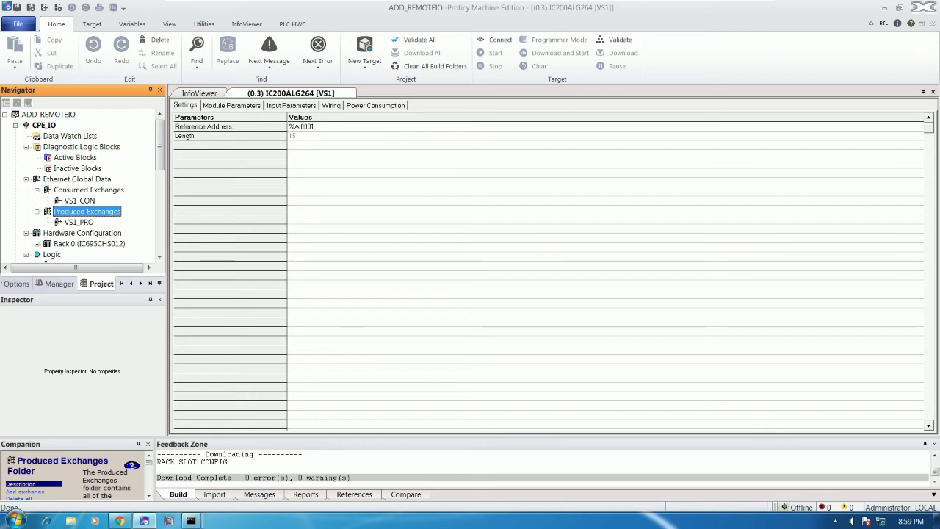
- Open the VS1_CON consumed exchange and add a data range in the AI - Analog Input memory area with index 1
{"action": "left_click", "coordinate": [87, 190]}
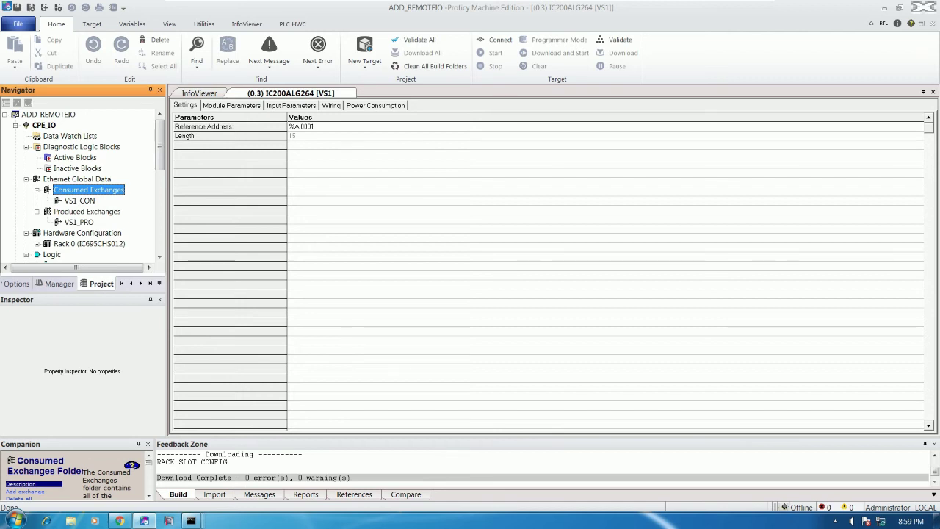
{"action": "left_click", "coordinate": [77, 203]}
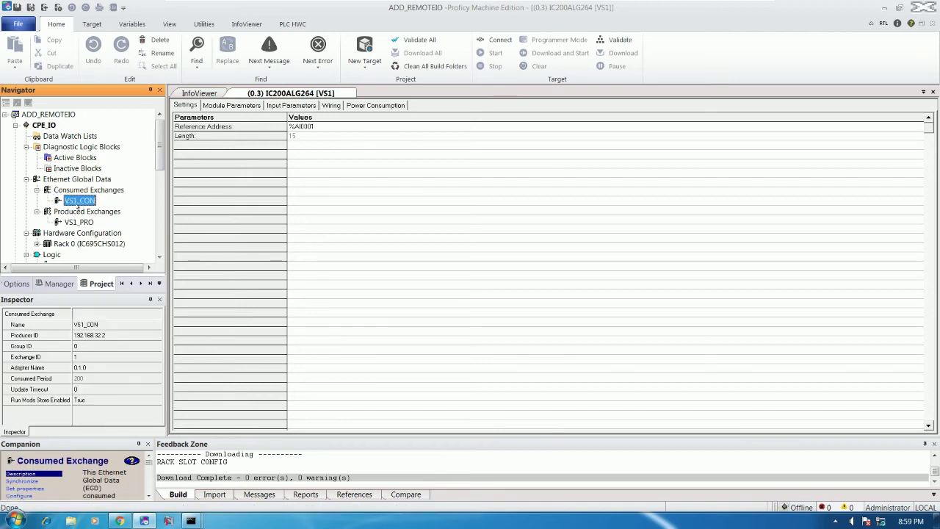
{"action": "double_click", "coordinate": [78, 201]}
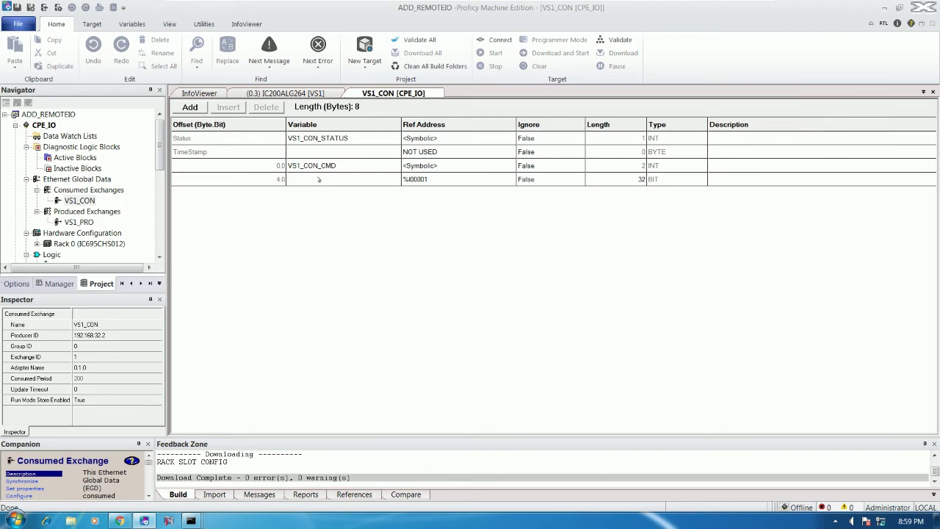
{"action": "left_click", "coordinate": [319, 179]}
{"action": "left_click", "coordinate": [412, 180]}
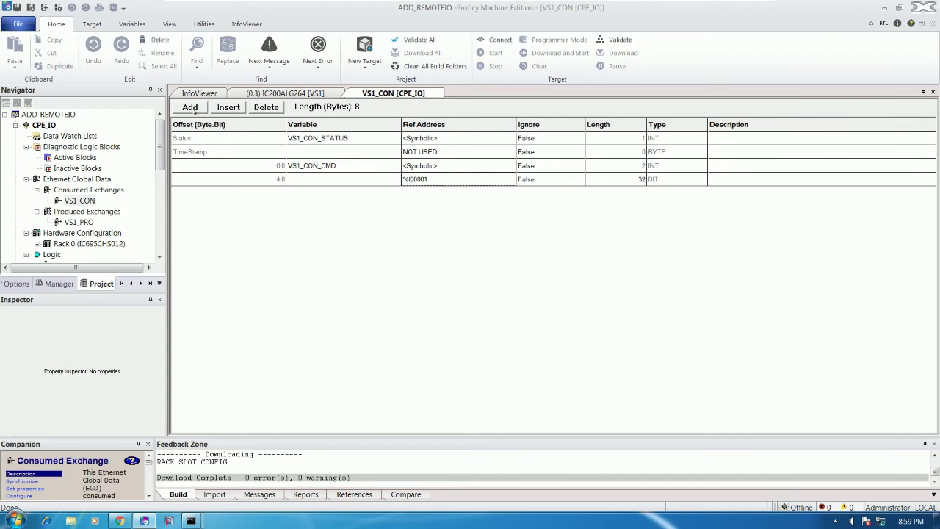
{"action": "left_click", "coordinate": [190, 107]}
{"action": "double_click", "coordinate": [422, 194]}
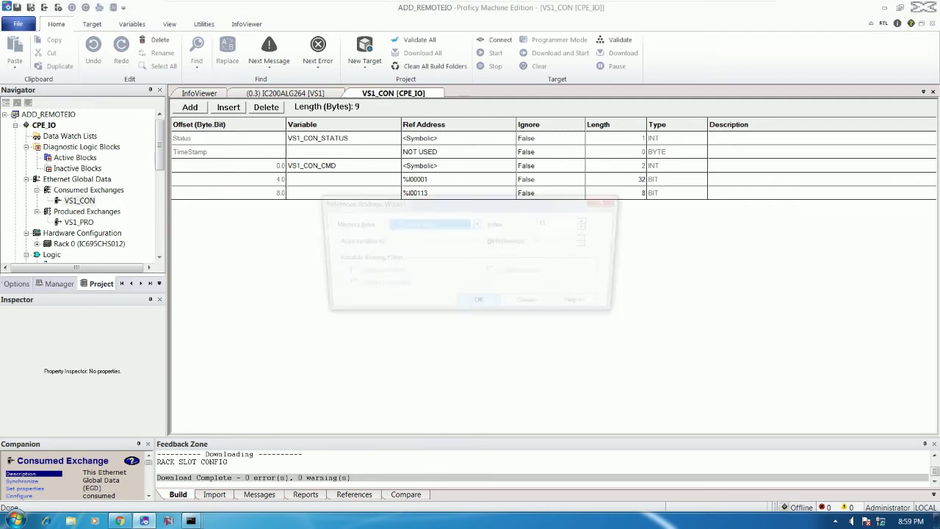
{"action": "left_click", "coordinate": [478, 224]}
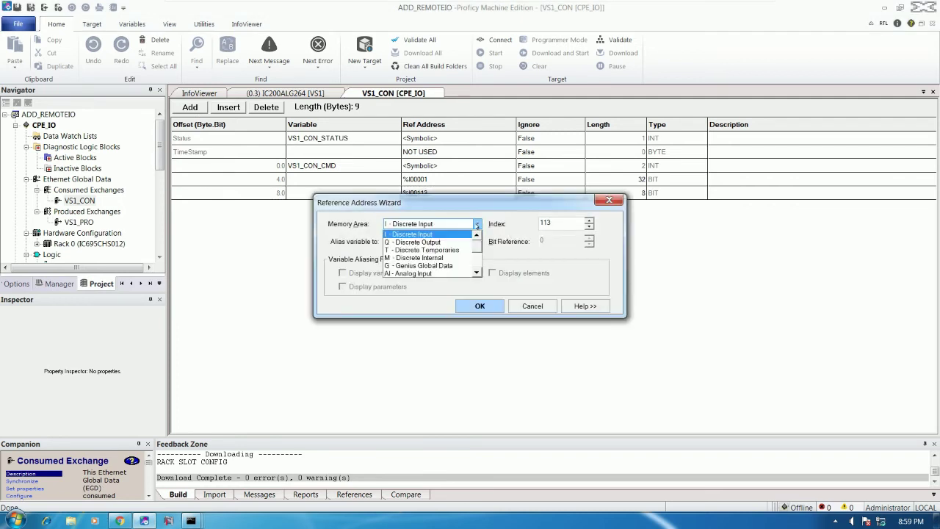
{"action": "left_click", "coordinate": [424, 274]}
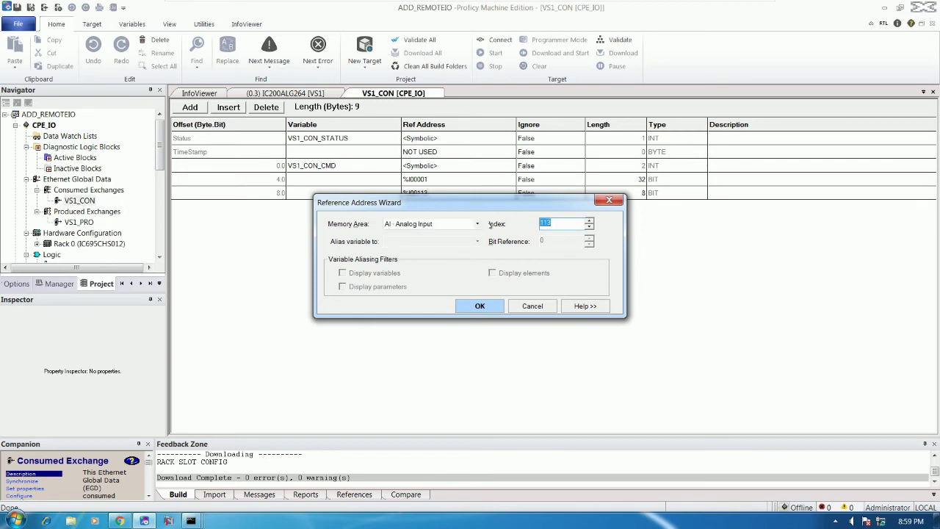
{"action": "type", "text": "1"}
{"action": "left_click", "coordinate": [481, 307]}
- Set the length of the new %AI0001 range in VS1_CON to 15
{"action": "left_click", "coordinate": [624, 193]}
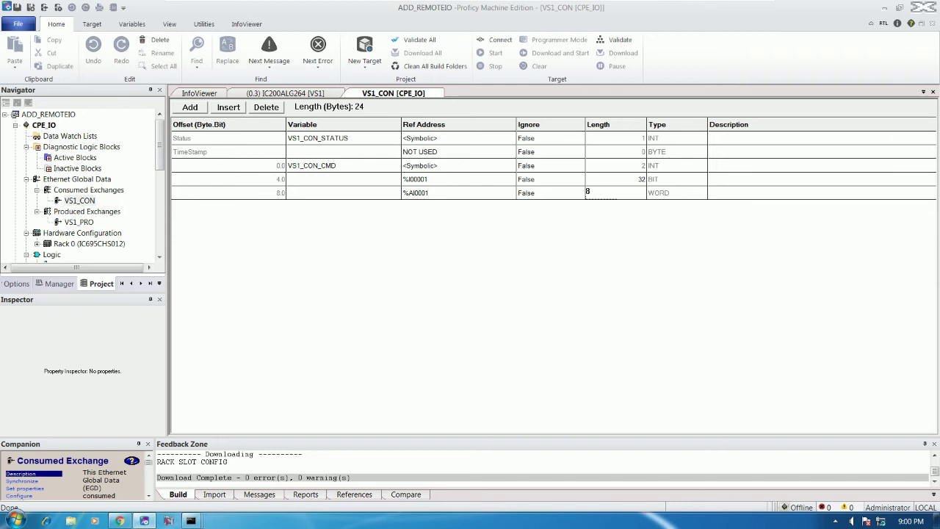
{"action": "type", "text": "15"}
{"action": "key", "text": "Return"}
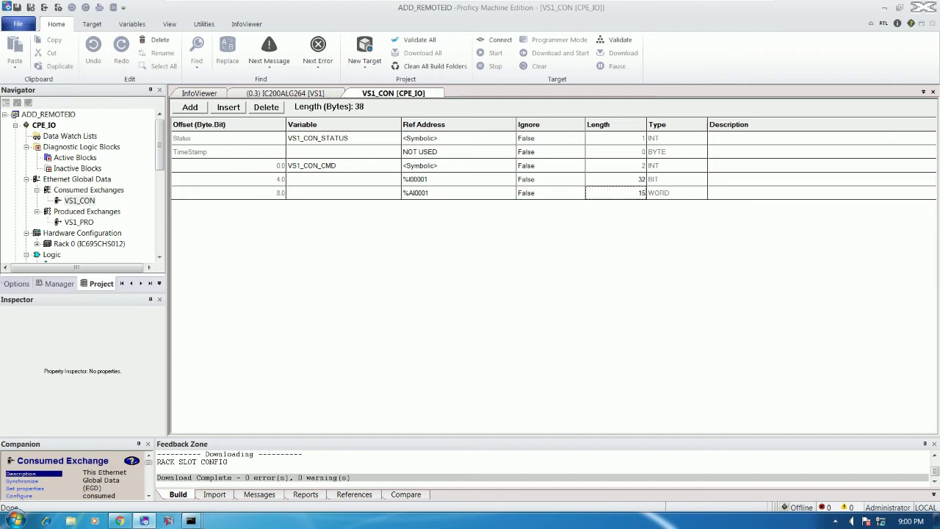
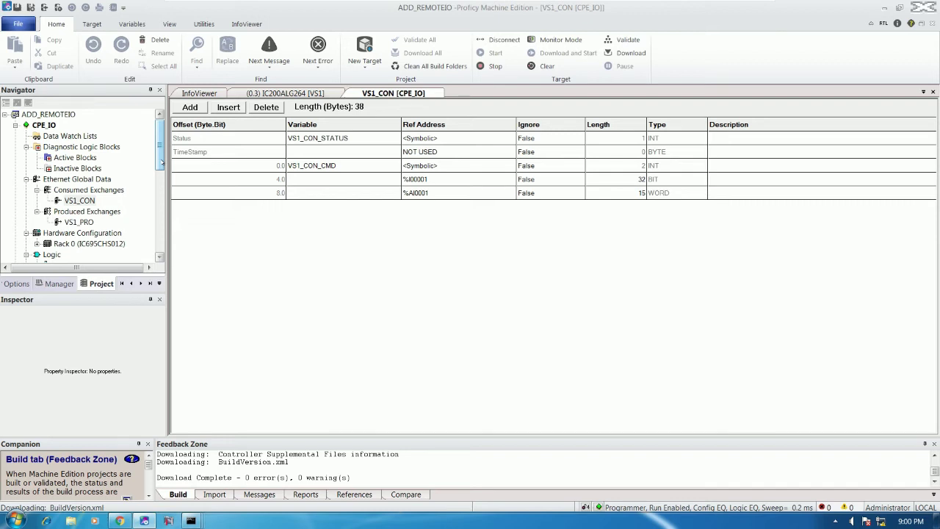
- Review the properties of the VS1_CON and VS1_PRO exchanges and the reference address settings of the IC200ALG264 module
{"action": "left_click", "coordinate": [85, 201]}
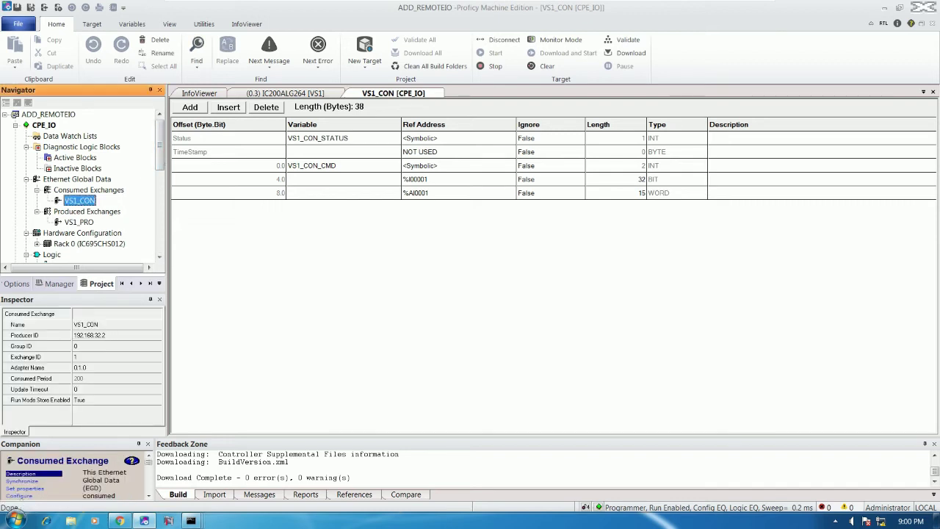
{"action": "left_click", "coordinate": [70, 222]}
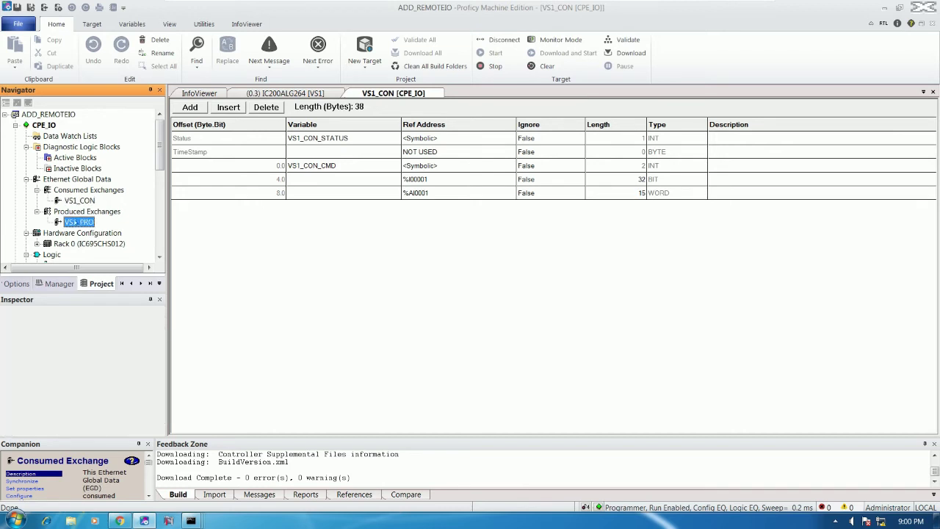
{"action": "left_click", "coordinate": [81, 200]}
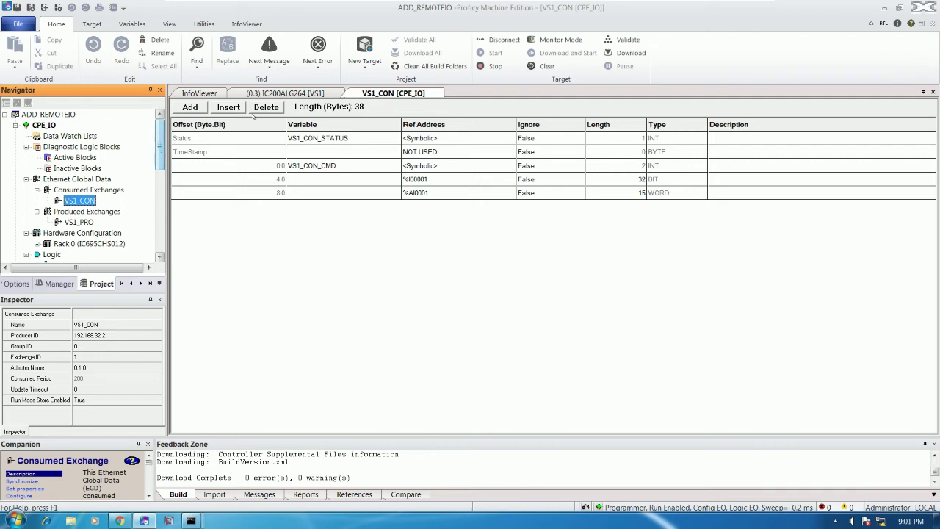
{"action": "left_click", "coordinate": [270, 93]}
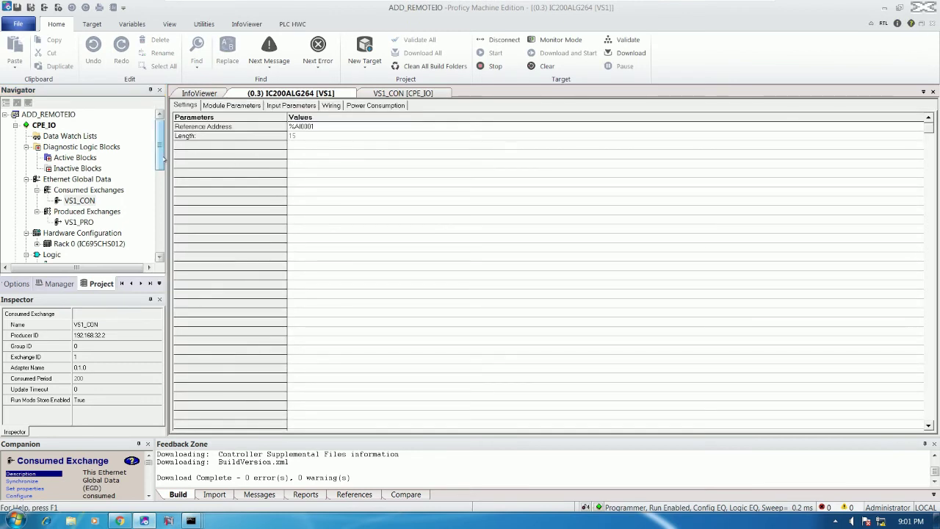
- Open the TEST reference view table of CPE_IO and add the analog input address %AI1 in its empty row
{"action": "left_click_drag", "start_coordinate": [165, 158], "coordinate": [156, 200]}
{"action": "double_click", "coordinate": [61, 179]}
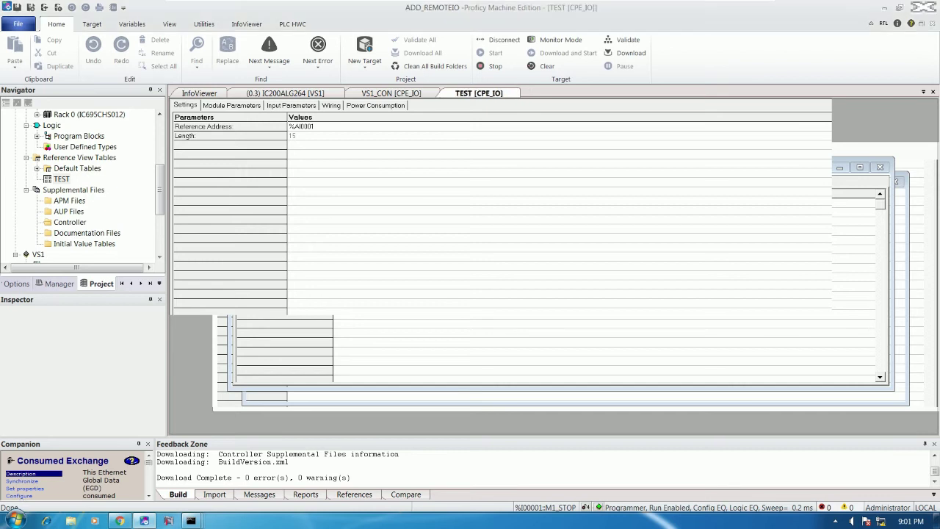
{"action": "left_click", "coordinate": [636, 138]}
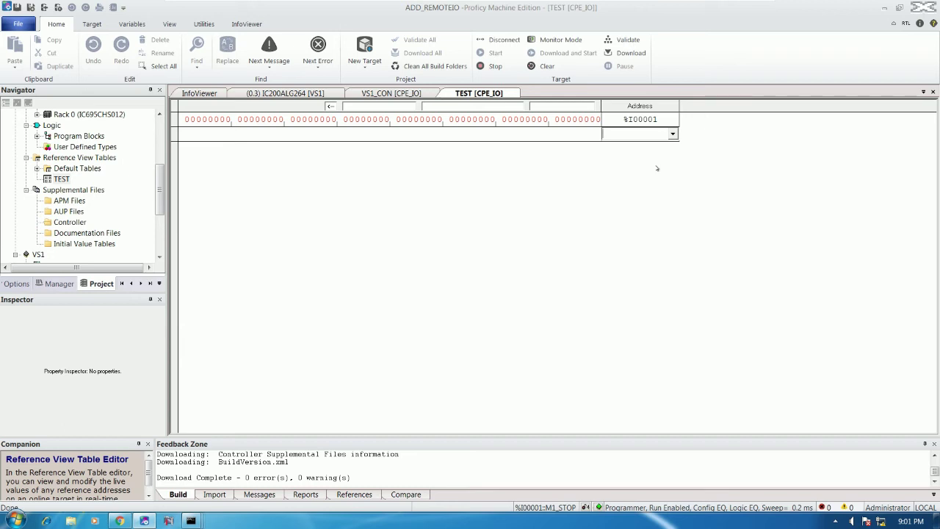
{"action": "type", "text": "%AI1"}
{"action": "key", "text": "Return"}
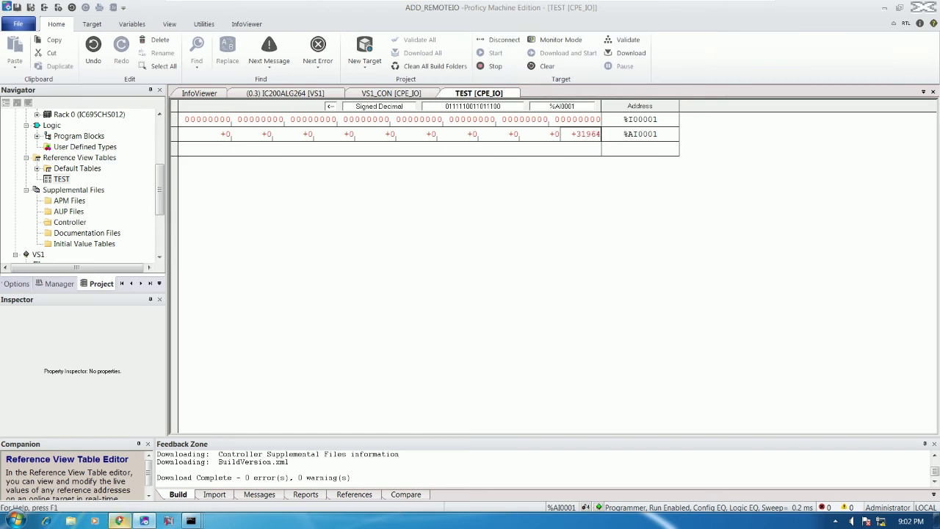
- Compare the live %AI0001 and %AI0002 values in the TEST table with the 4-20mA count chart in the module's PDF datasheet in Chrome
{"action": "key", "text": "alt+Tab"}
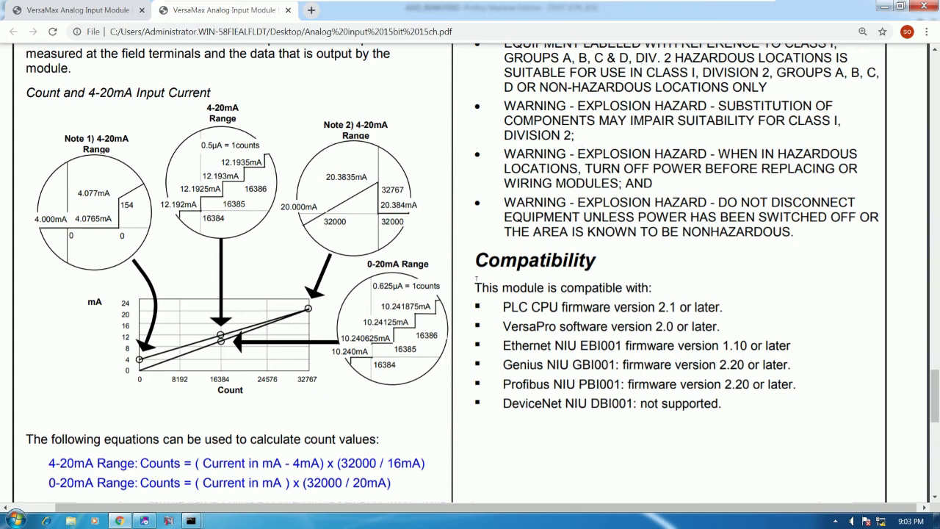
{"action": "key", "text": "alt+Tab"}
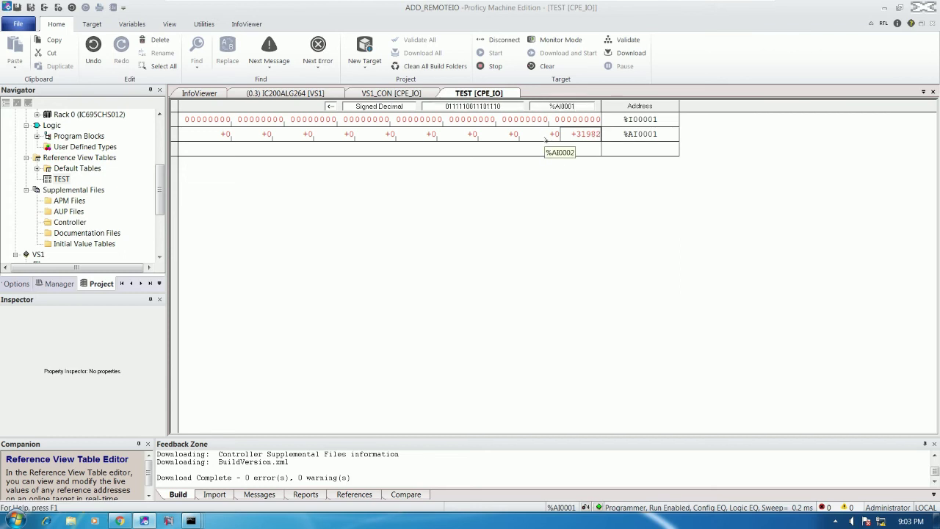
{"action": "left_click", "coordinate": [545, 139]}
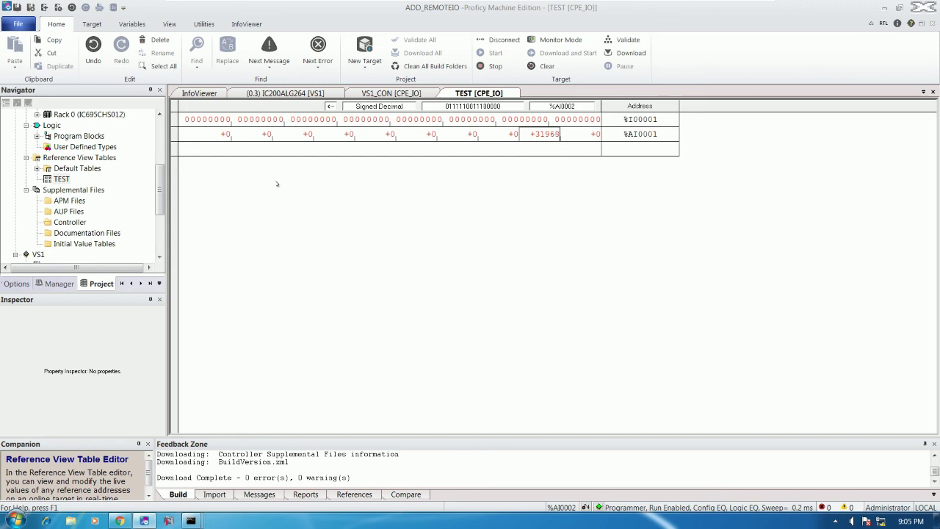
{"action": "left_click_drag", "start_coordinate": [160, 188], "coordinate": [159, 146]}
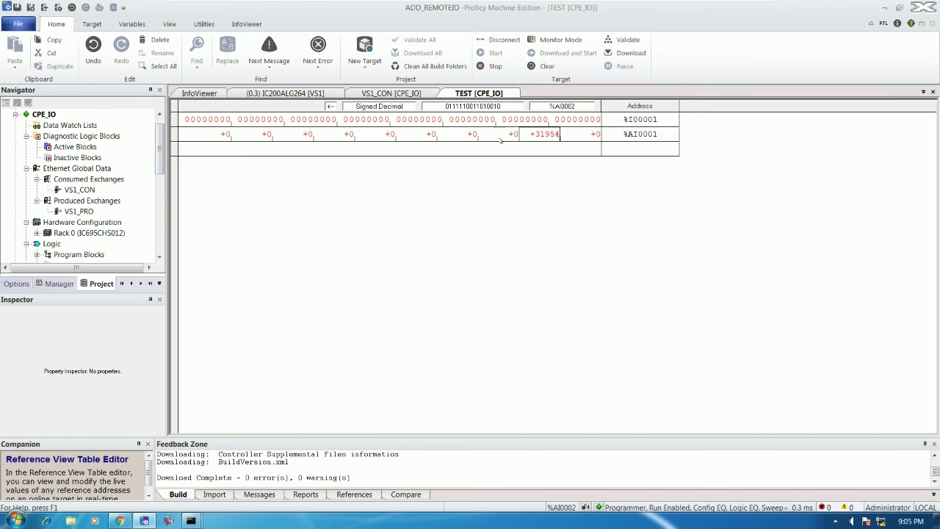
{"action": "left_click", "coordinate": [582, 136]}
{"action": "key", "text": "Left"}
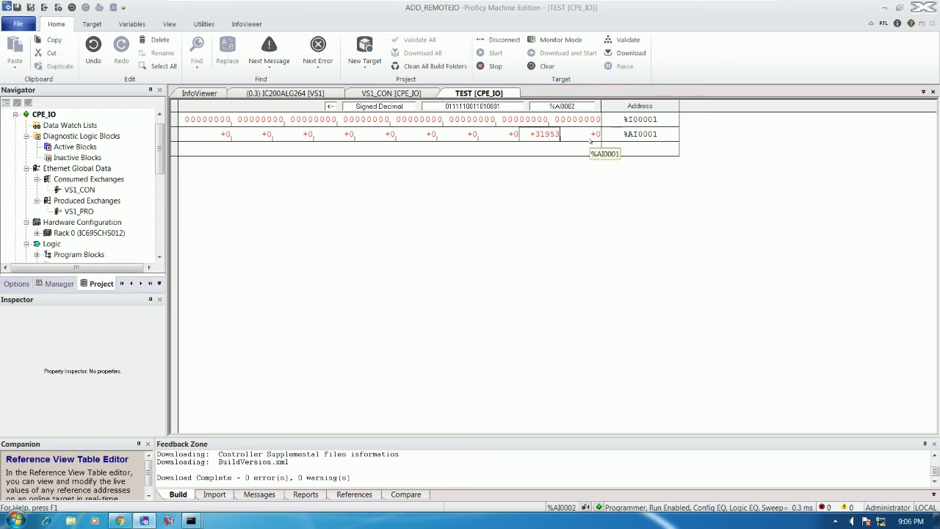